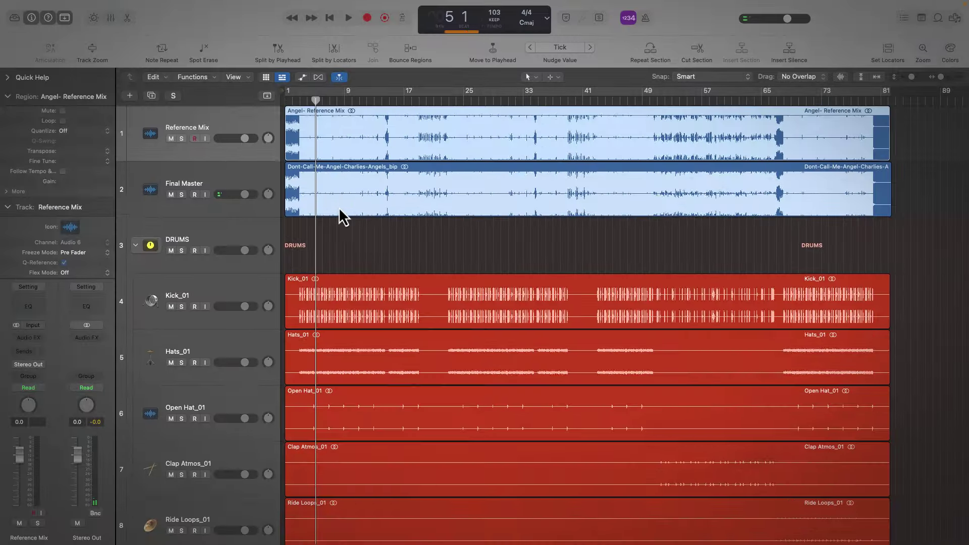
Step: Fit all tracks in the arrangement view, play the song and look through the track list from the drums to the lead vocals
{"action": "key", "text": "z"}
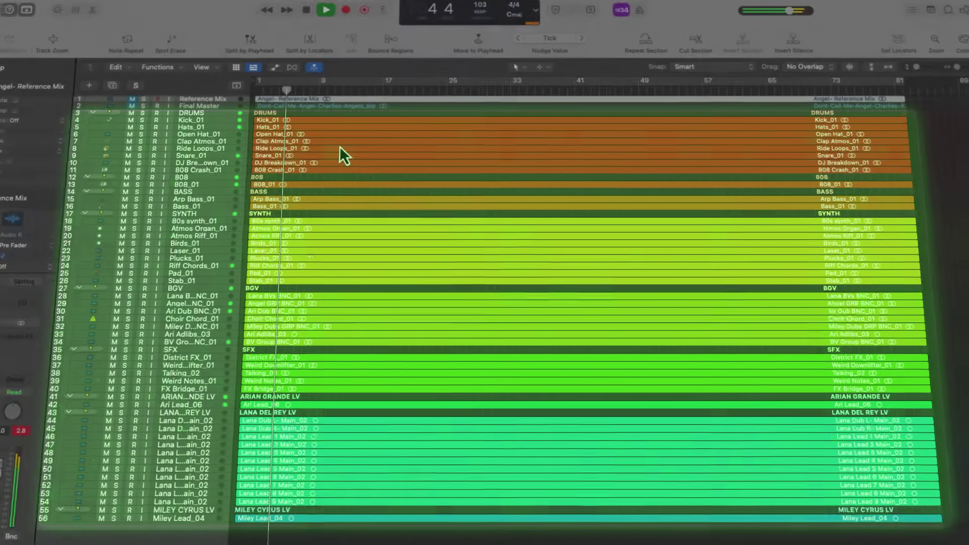
{"action": "key", "text": "space"}
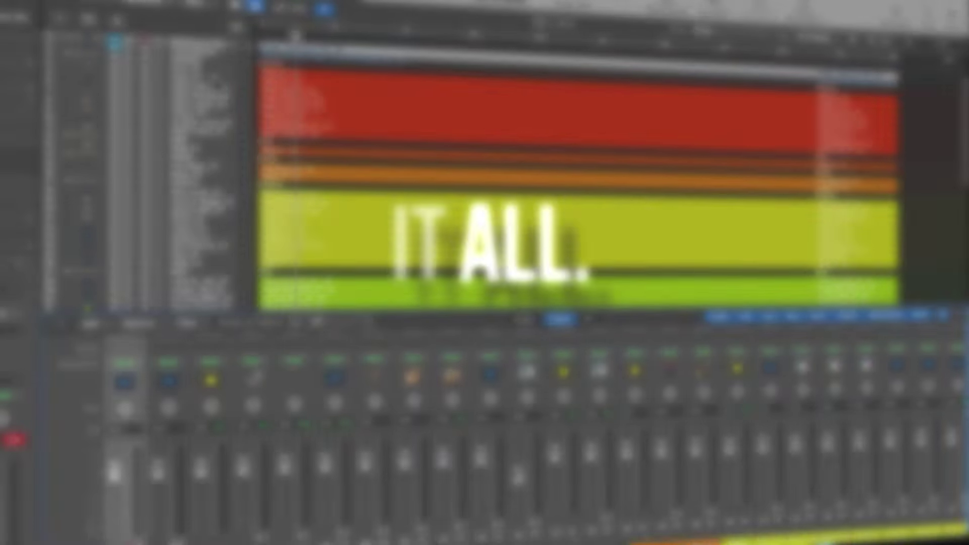
{"action": "key", "text": "space"}
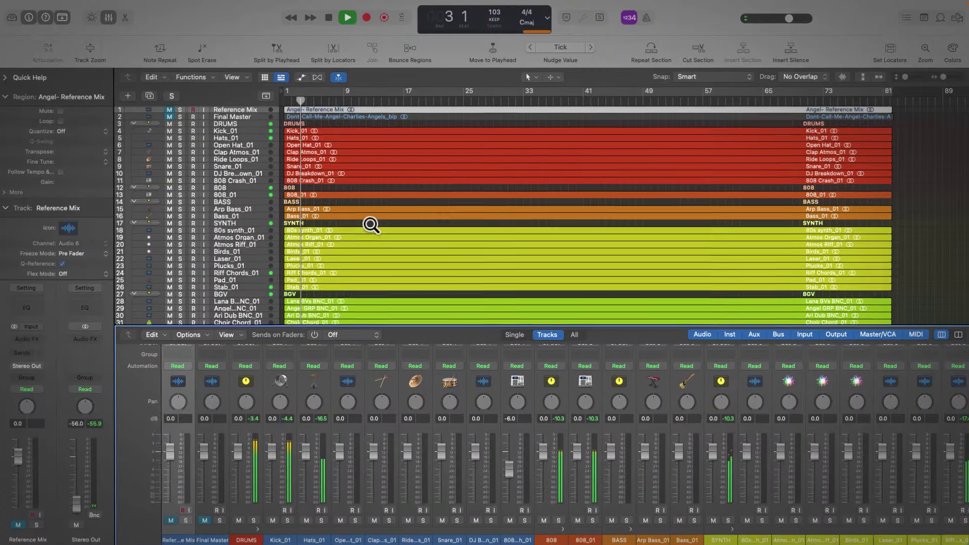
{"action": "scroll", "coordinate": [370, 225], "scroll_direction": "up", "scroll_amount": 8}
{"action": "scroll", "coordinate": [369, 225], "scroll_direction": "down", "scroll_amount": 3}
{"action": "scroll", "coordinate": [369, 225], "scroll_direction": "down", "scroll_amount": 20}
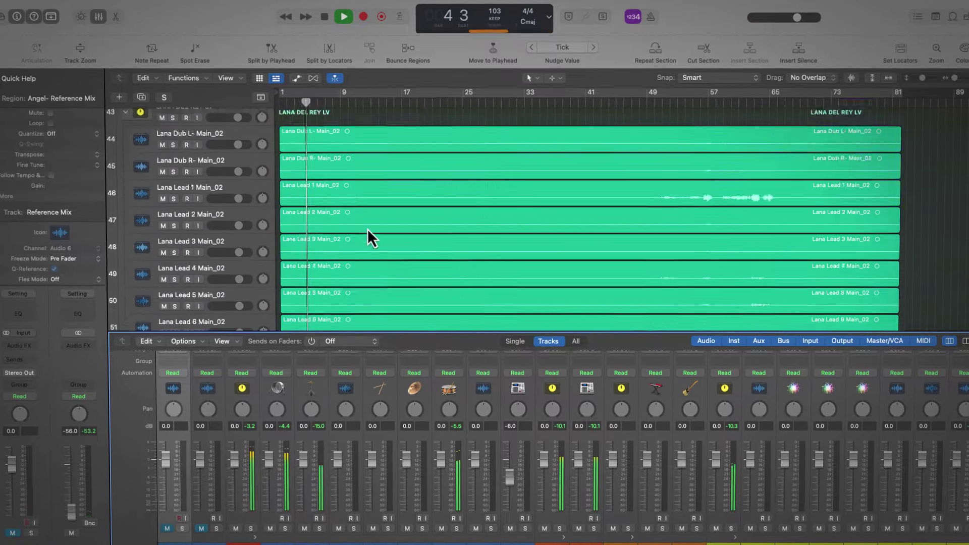
{"action": "scroll", "coordinate": [367, 229], "scroll_direction": "down", "scroll_amount": 3}
{"action": "scroll", "coordinate": [366, 232], "scroll_direction": "up", "scroll_amount": 20}
{"action": "scroll", "coordinate": [365, 235], "scroll_direction": "up", "scroll_amount": 10}
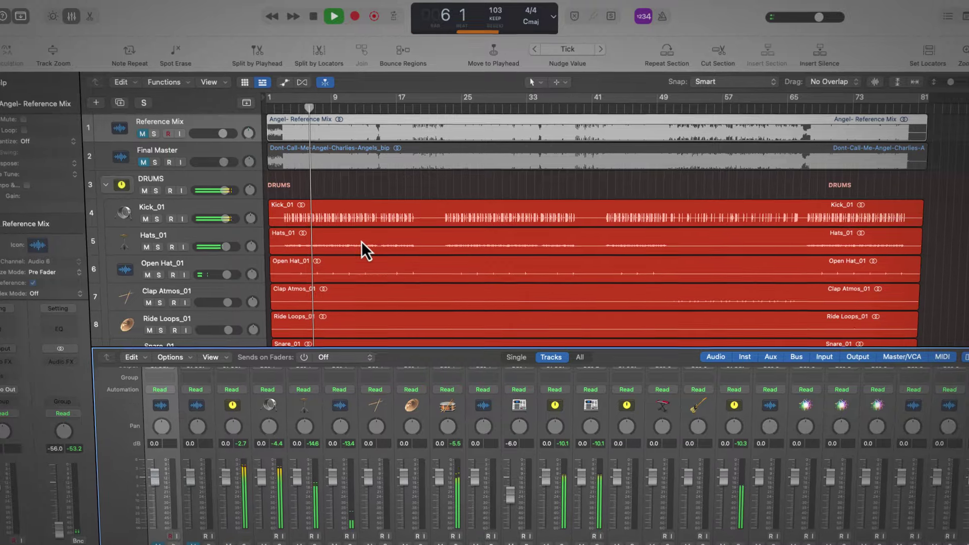
{"action": "scroll", "coordinate": [361, 243], "scroll_direction": "down", "scroll_amount": 15}
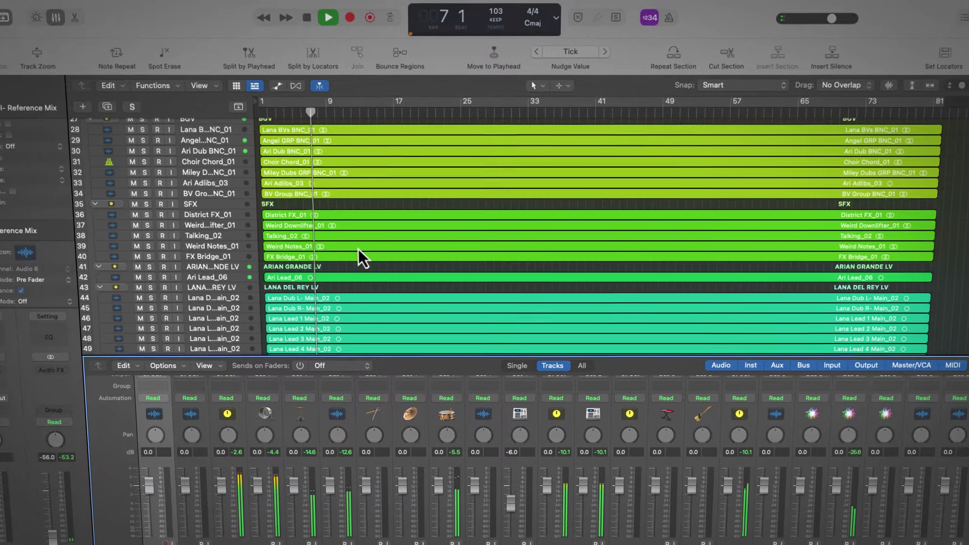
Step: Hide the mixer, examine the colour-coded track stacks from drums to lead vocals during playback, and stop the song
{"action": "key", "text": "x"}
{"action": "scroll", "coordinate": [356, 253], "scroll_direction": "up", "scroll_amount": 3}
{"action": "scroll", "coordinate": [356, 255], "scroll_direction": "up", "scroll_amount": 5}
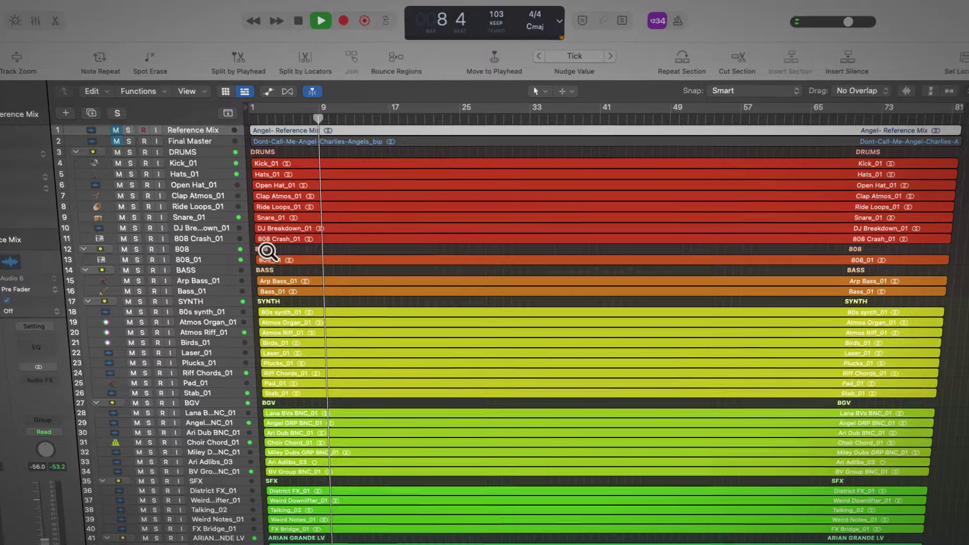
{"action": "scroll", "coordinate": [267, 251], "scroll_direction": "up", "scroll_amount": 5}
{"action": "scroll", "coordinate": [266, 253], "scroll_direction": "down", "scroll_amount": 10}
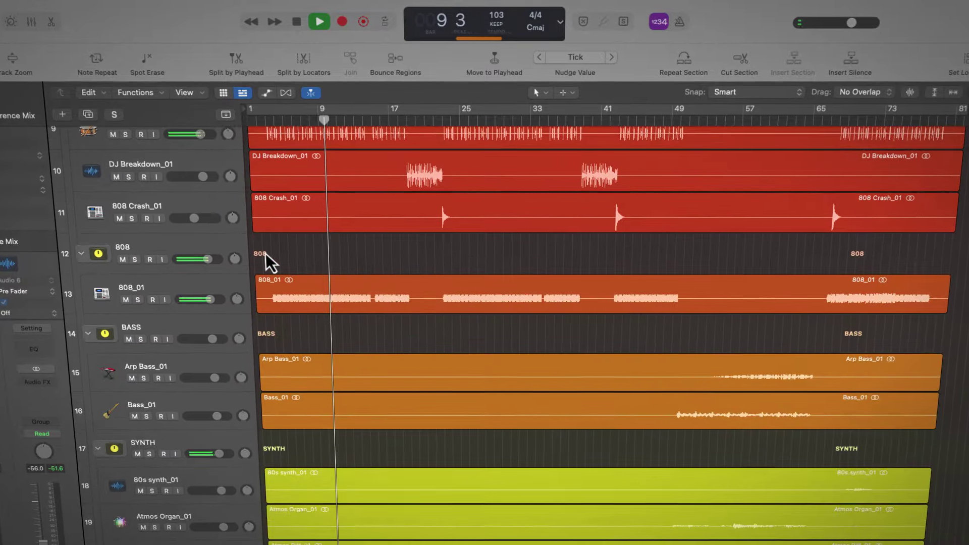
{"action": "scroll", "coordinate": [265, 253], "scroll_direction": "down", "scroll_amount": 2}
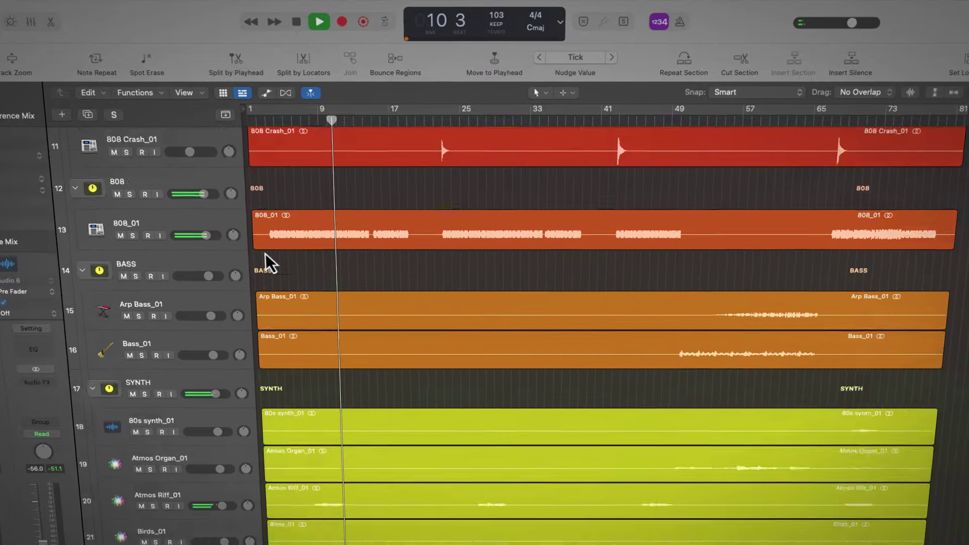
{"action": "scroll", "coordinate": [266, 253], "scroll_direction": "down", "scroll_amount": 15}
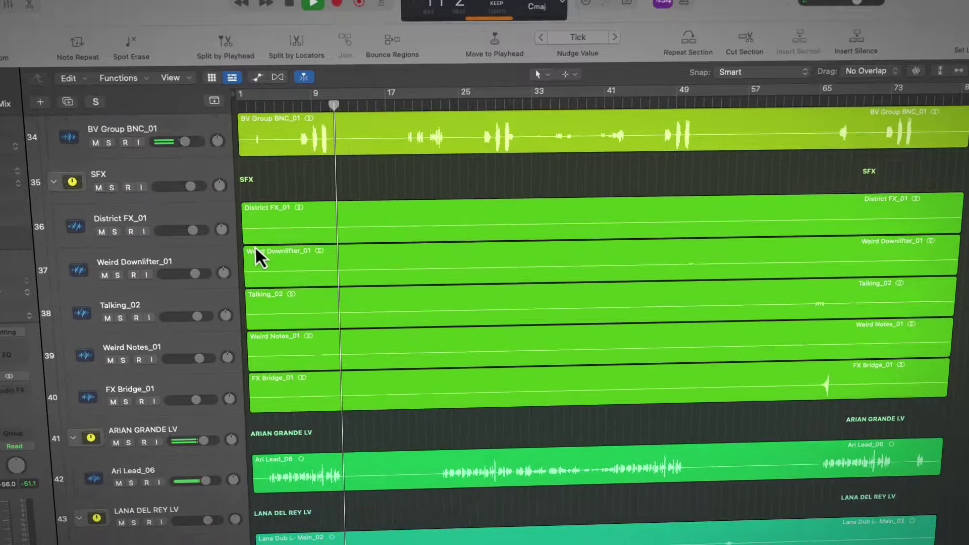
{"action": "scroll", "coordinate": [255, 247], "scroll_direction": "down", "scroll_amount": 10}
{"action": "scroll", "coordinate": [256, 247], "scroll_direction": "down", "scroll_amount": 10}
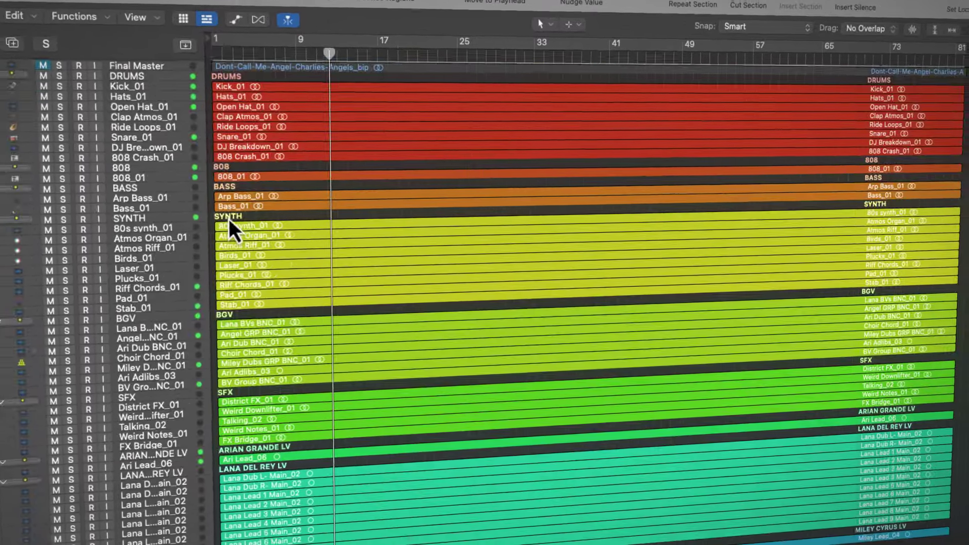
{"action": "scroll", "coordinate": [228, 219], "scroll_direction": "up", "scroll_amount": 1}
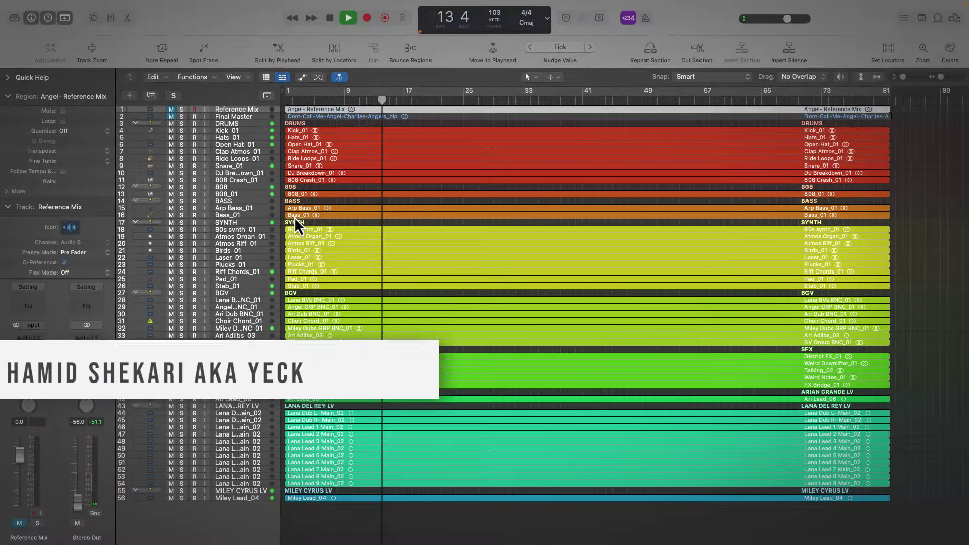
{"action": "key", "text": "space"}
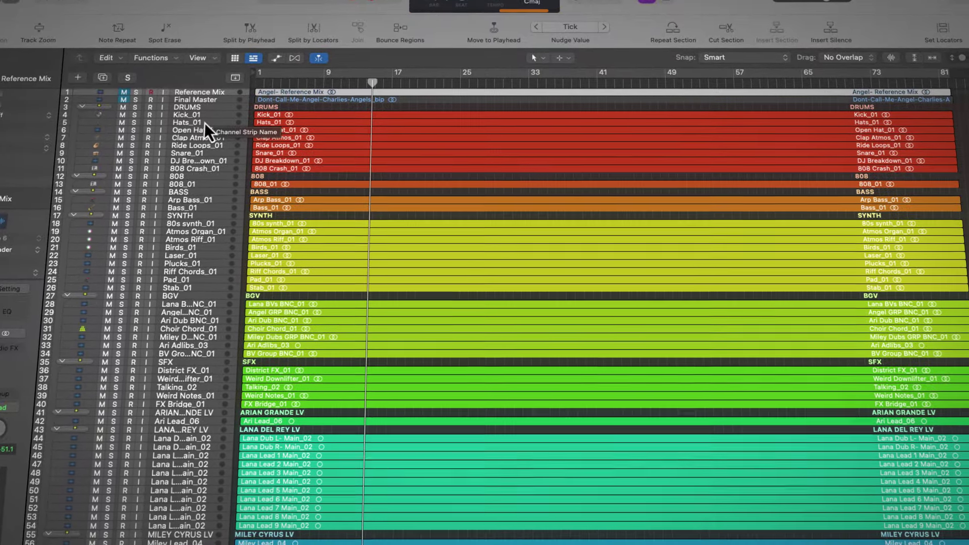
Step: Select the Hats_01 track and solo it for playback
{"action": "left_click", "coordinate": [211, 126]}
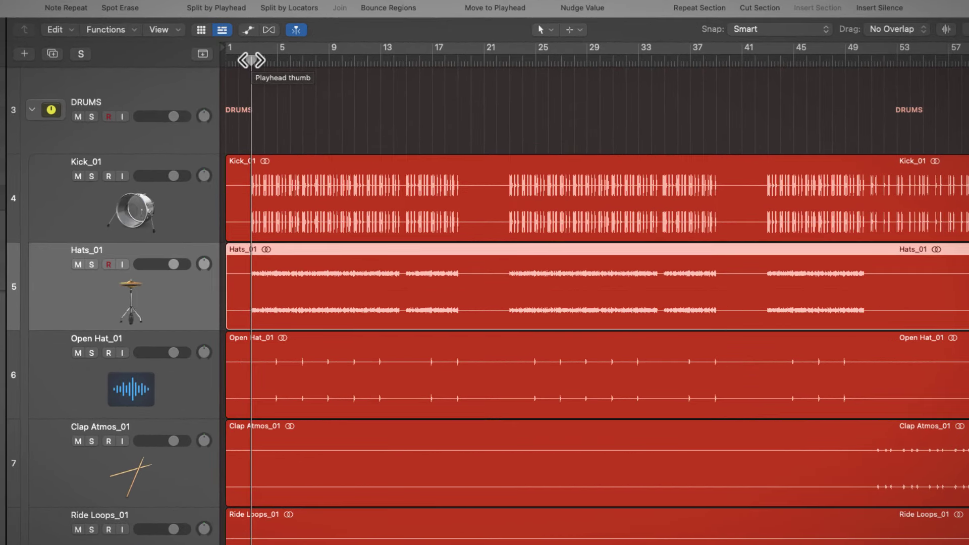
{"action": "left_click", "coordinate": [92, 265]}
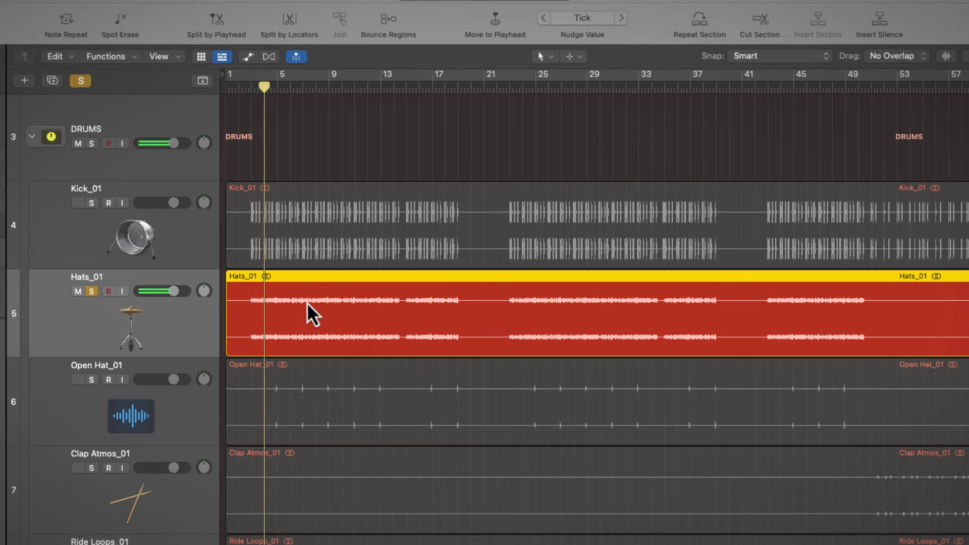
{"action": "key", "text": "super+Right"}
{"action": "key", "text": "super+Right"}
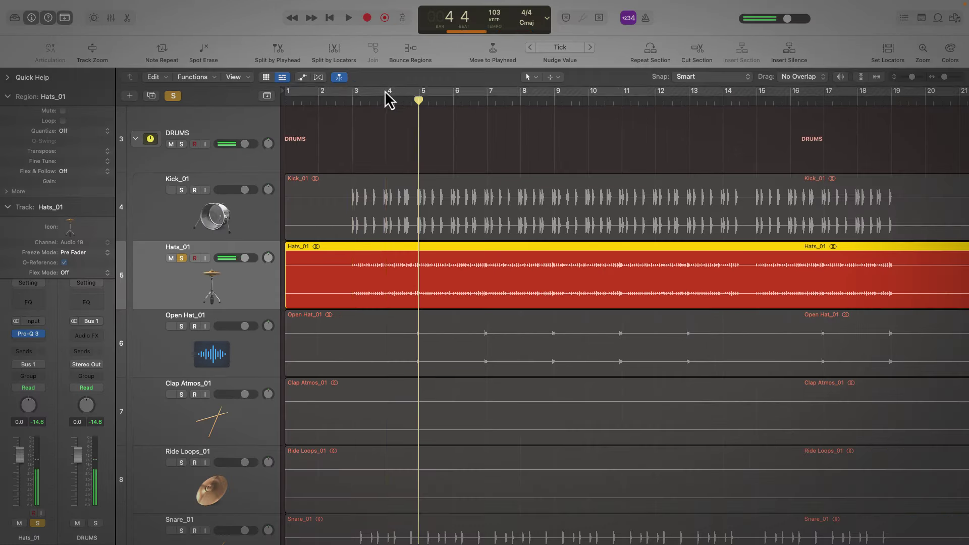
Step: Loop bar 3 and listen to the soloed Hats_01 track with its Pro-Q 3 analyzer open
{"action": "left_click_drag", "start_coordinate": [354, 81], "coordinate": [328, 83]}
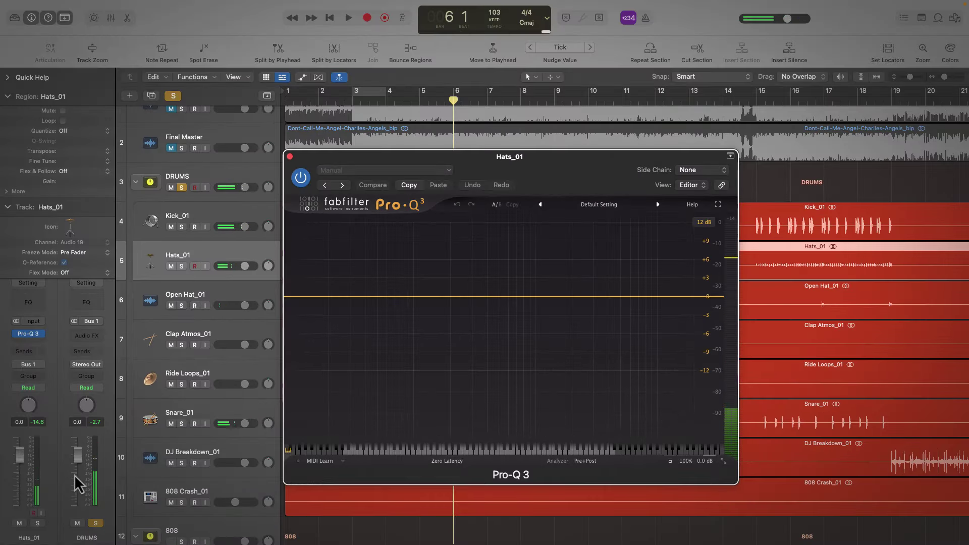
{"action": "left_click", "coordinate": [183, 175]}
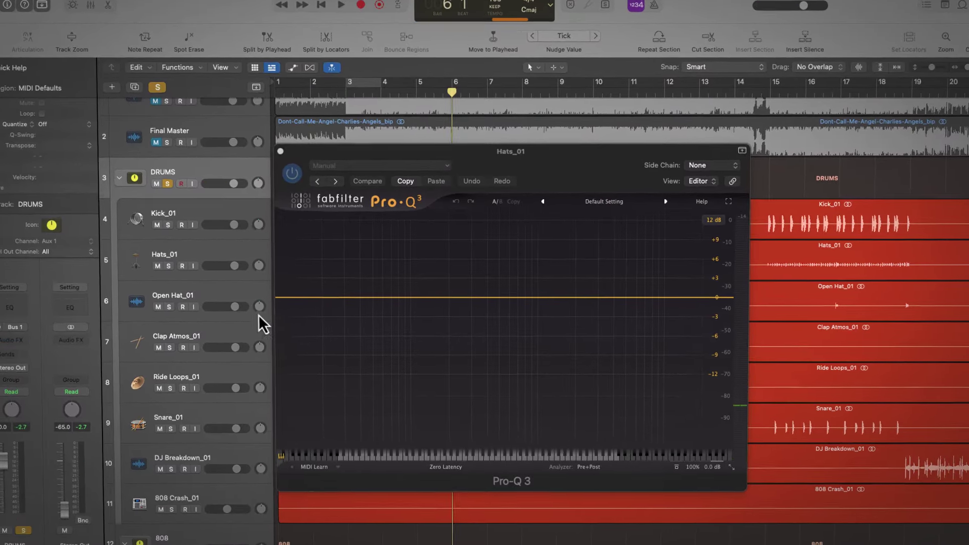
{"action": "key", "text": "space"}
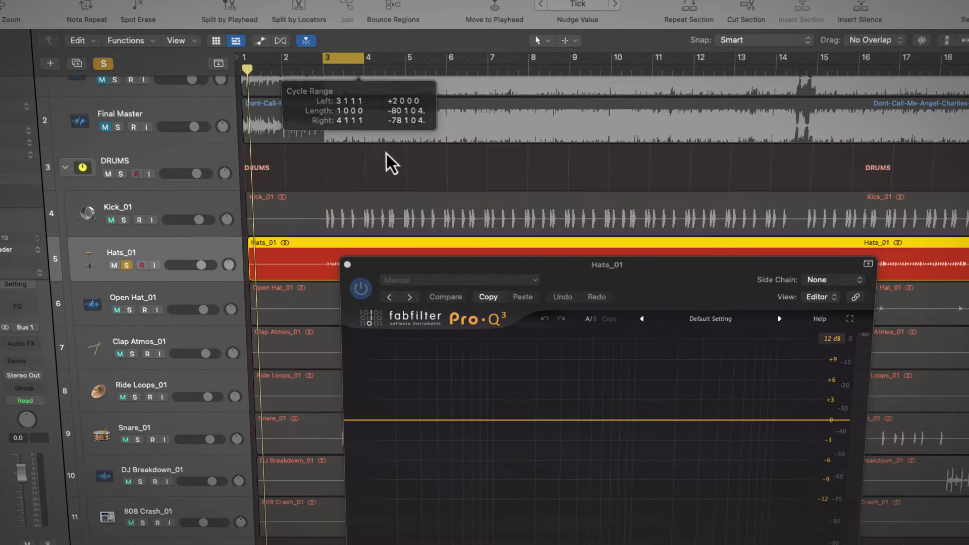
{"action": "key", "text": "space"}
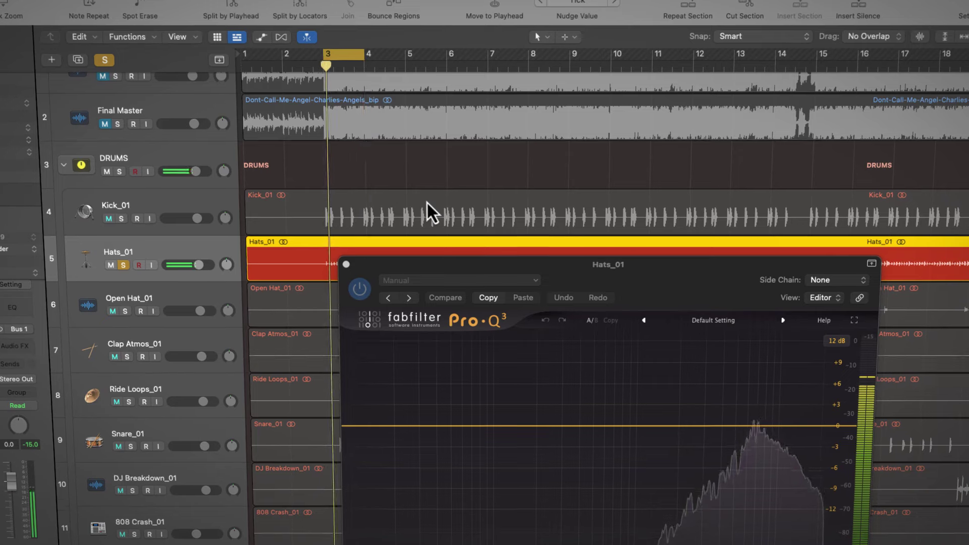
{"action": "scroll", "coordinate": [352, 85], "scroll_direction": "up", "scroll_amount": 5}
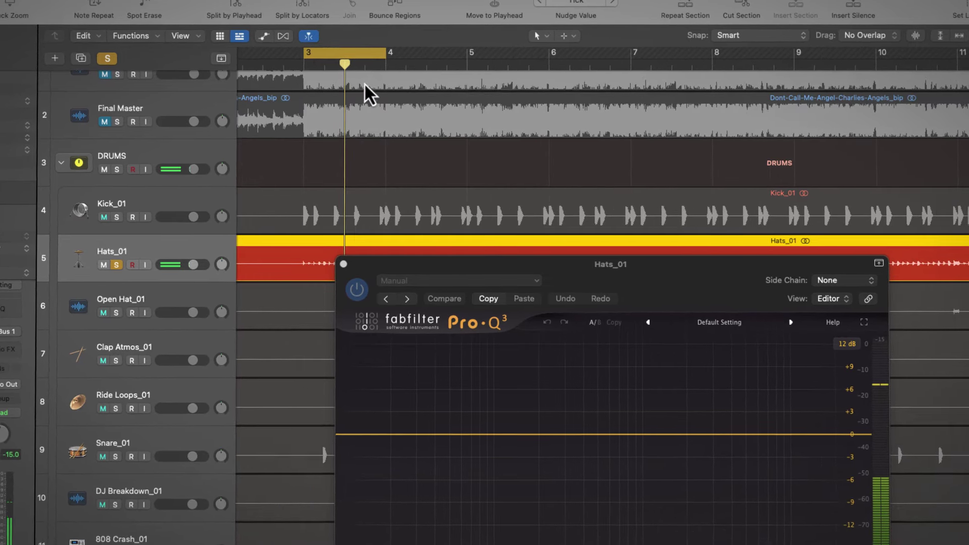
Step: Audition the hats with the one-bar cycle range moved to bar 4, and close the Pro-Q 3 window
{"action": "left_click_drag", "start_coordinate": [385, 58], "coordinate": [447, 51]}
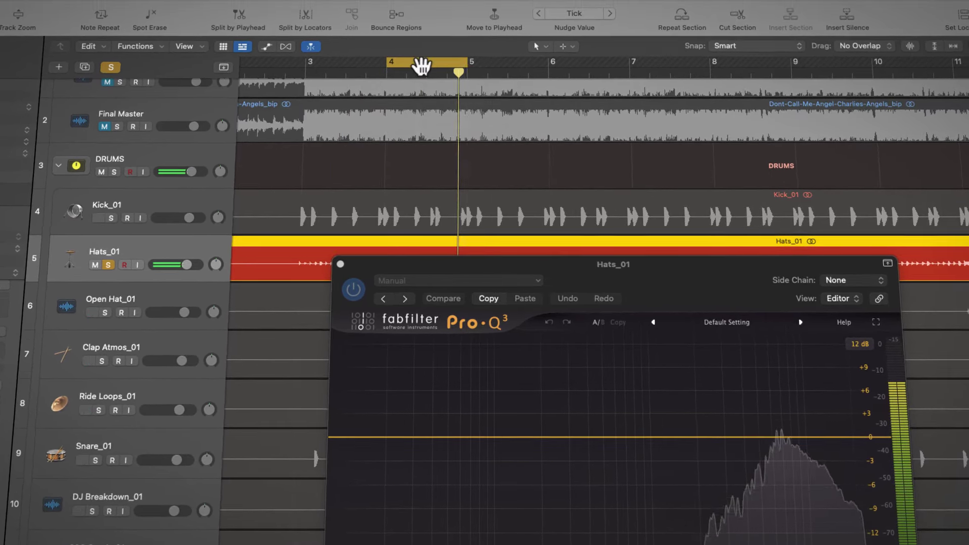
{"action": "left_click", "coordinate": [400, 66]}
{"action": "left_click", "coordinate": [341, 264]}
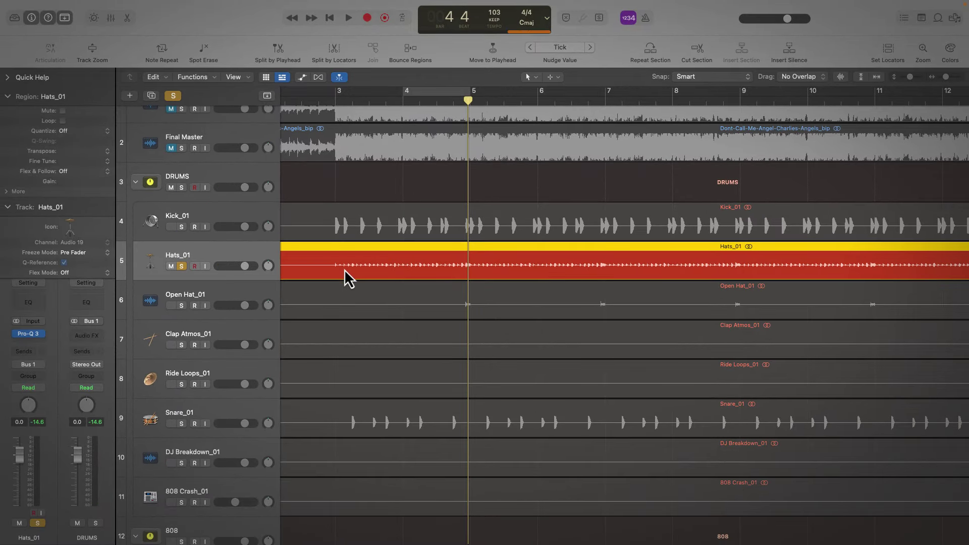
Step: Examine the soloed Hats_01 track's frequency spectrum in Pro-Q 3 during playback and close the plug-in window
{"action": "left_click", "coordinate": [189, 174]}
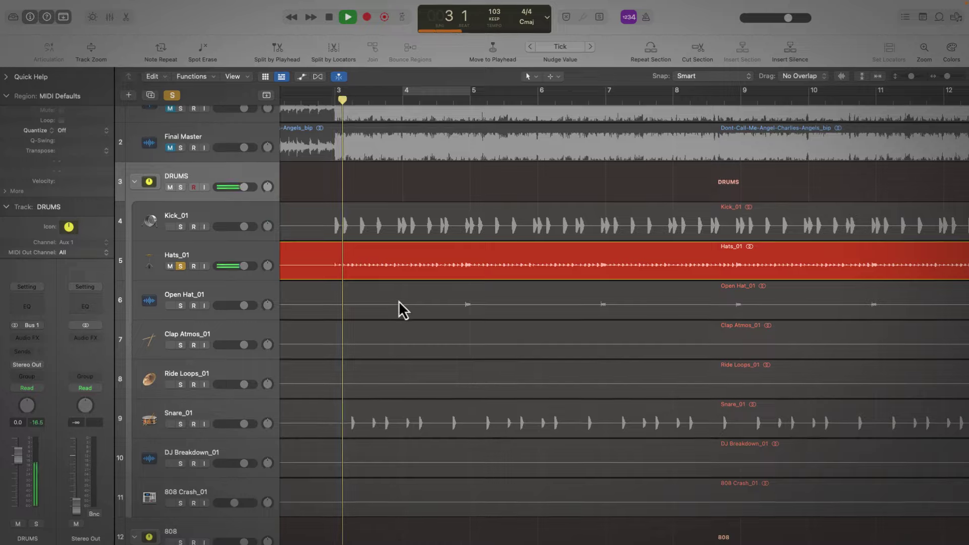
{"action": "key", "text": "space"}
{"action": "left_click", "coordinate": [162, 262]}
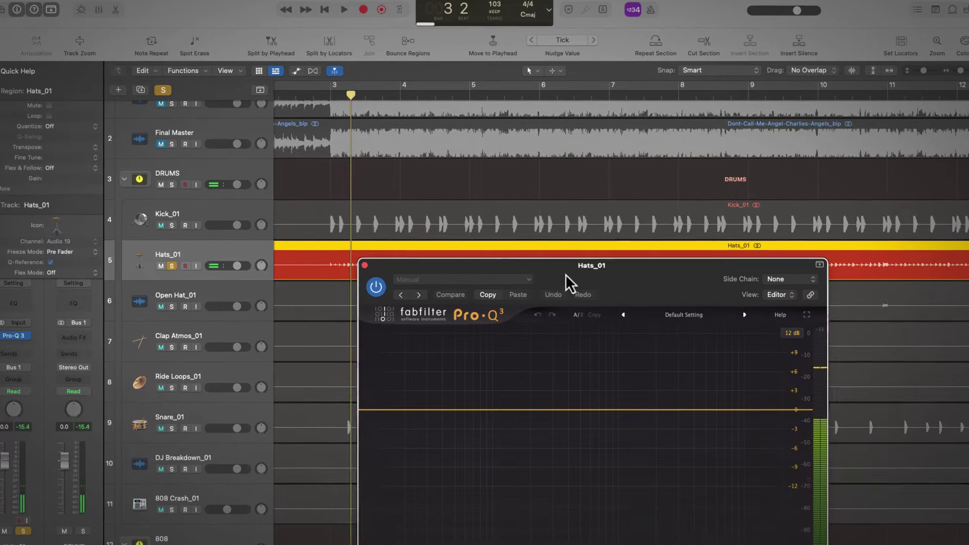
{"action": "left_click_drag", "start_coordinate": [565, 274], "coordinate": [474, 149]}
{"action": "key", "text": "space"}
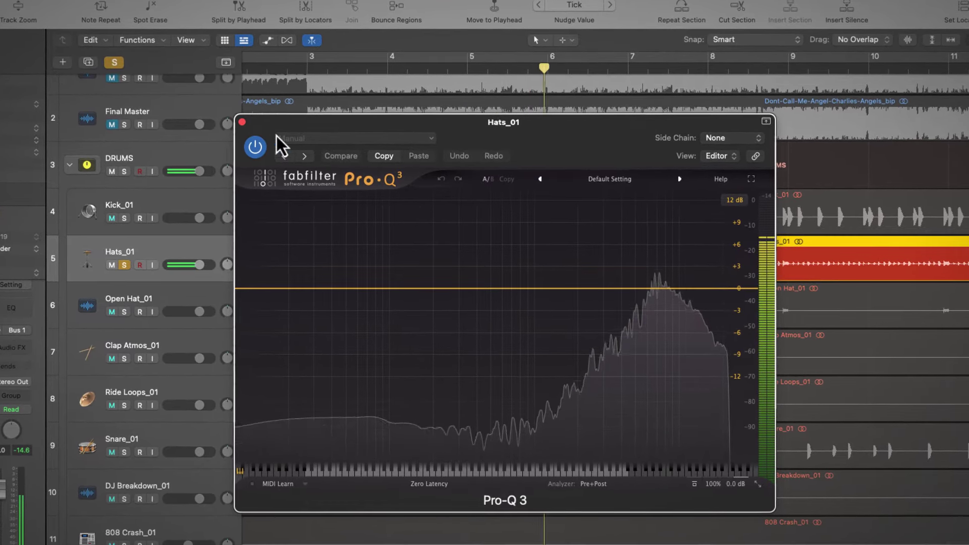
{"action": "left_click", "coordinate": [242, 122]}
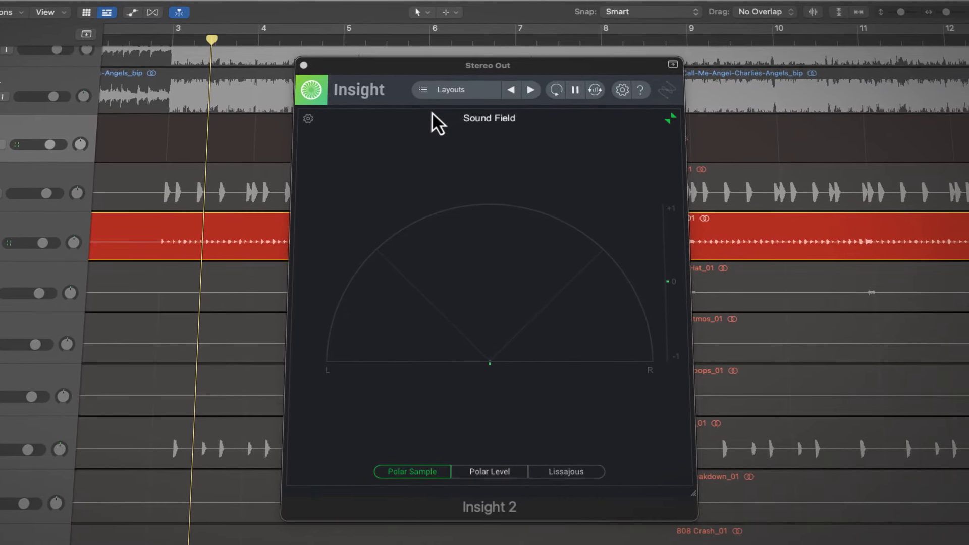
Step: Play the soloed hats and check their stereo image in the Sound Field display of Insight 2 on the Stereo Out
{"action": "left_click", "coordinate": [447, 119]}
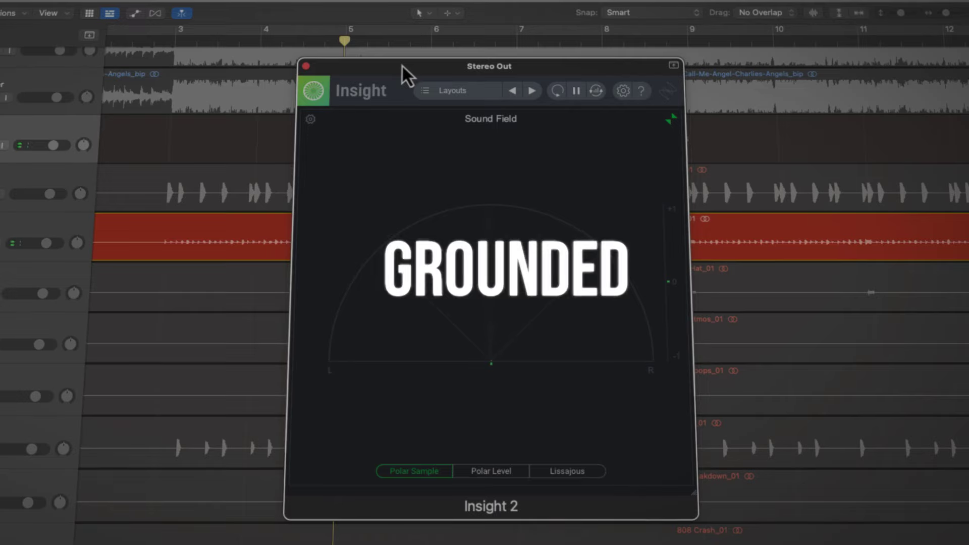
{"action": "left_click_drag", "start_coordinate": [402, 64], "coordinate": [267, 54]}
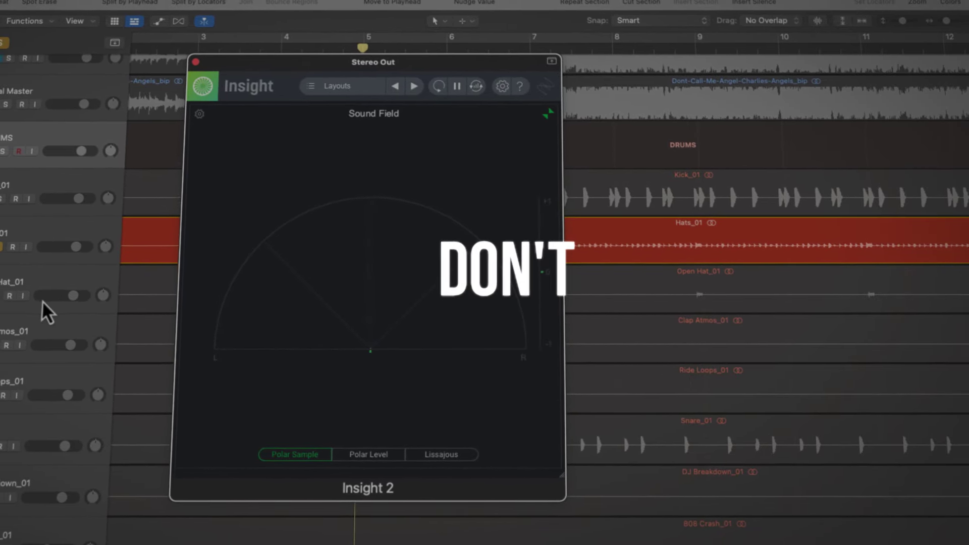
{"action": "key", "text": "space"}
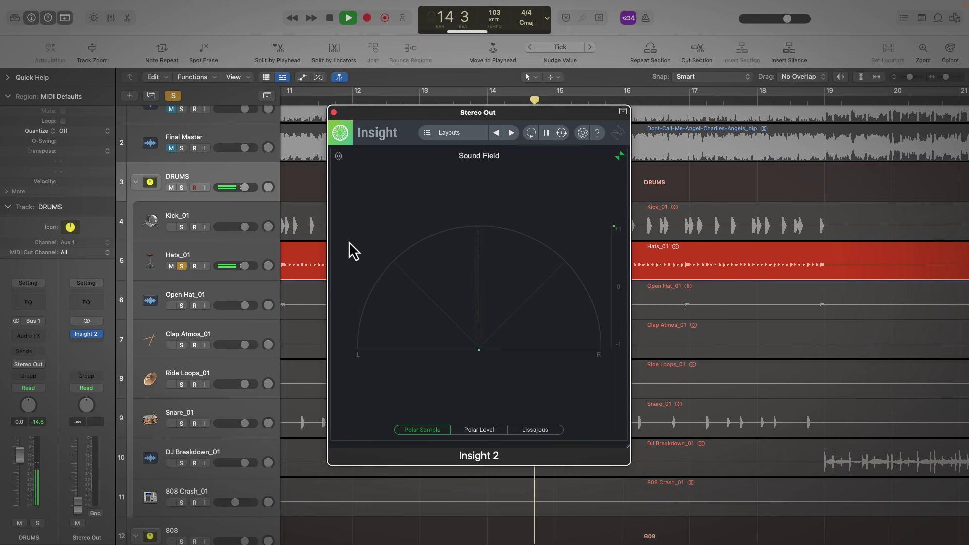
{"action": "key", "text": "space"}
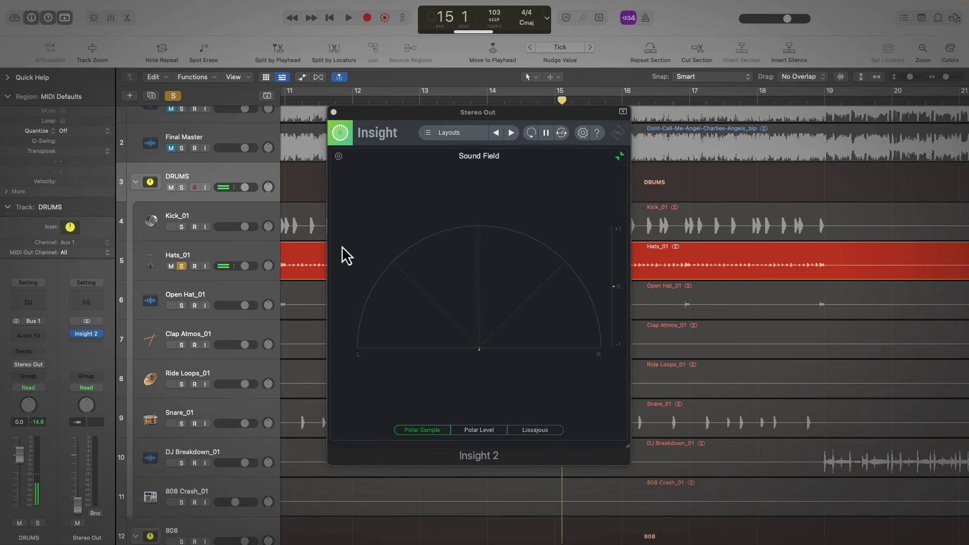
{"action": "left_click", "coordinate": [341, 246]}
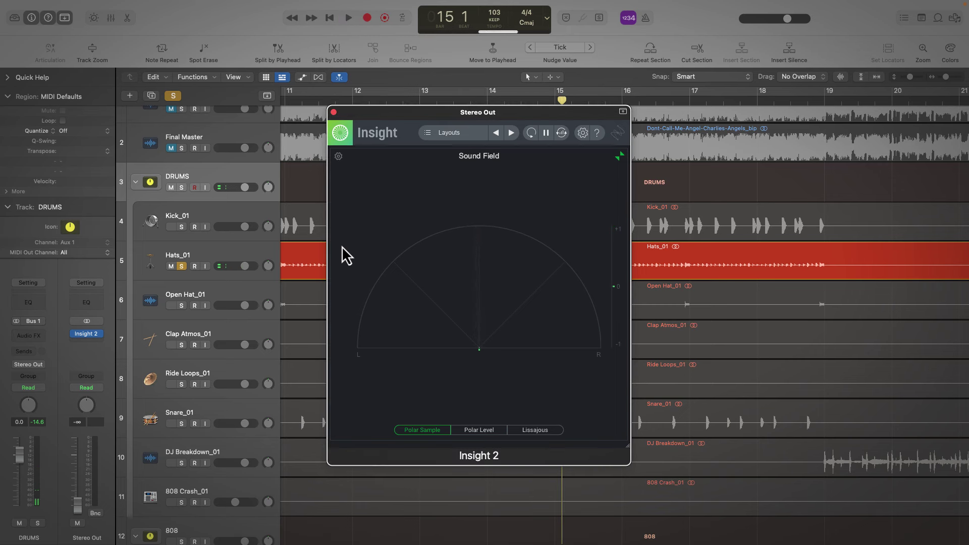
Step: Reset the Stereo Out fader to 0 dB for a playback check in Insight 2 and turn off the Hats_01 solo
{"action": "left_click", "coordinate": [80, 500], "text": "alt"}
{"action": "key", "text": "space"}
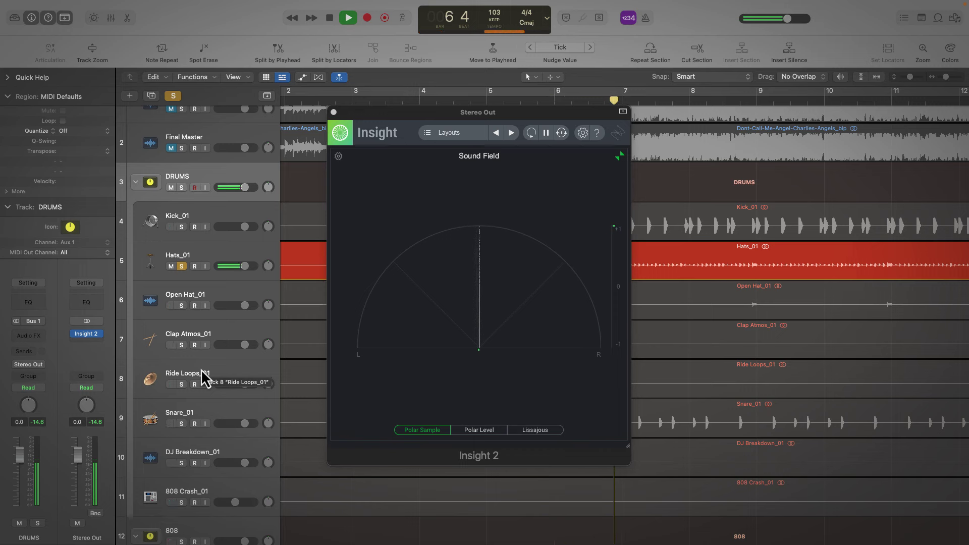
{"action": "key", "text": "space"}
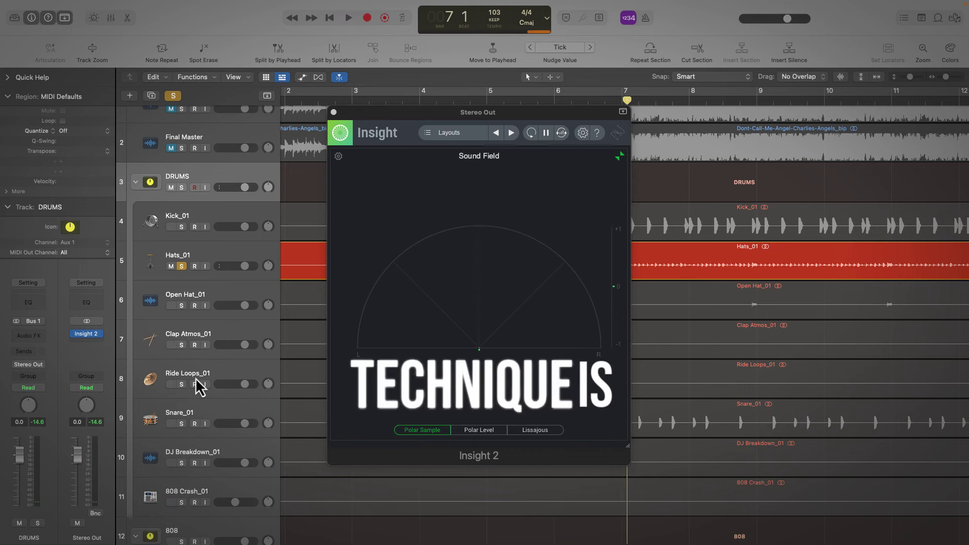
{"action": "left_click", "coordinate": [180, 267]}
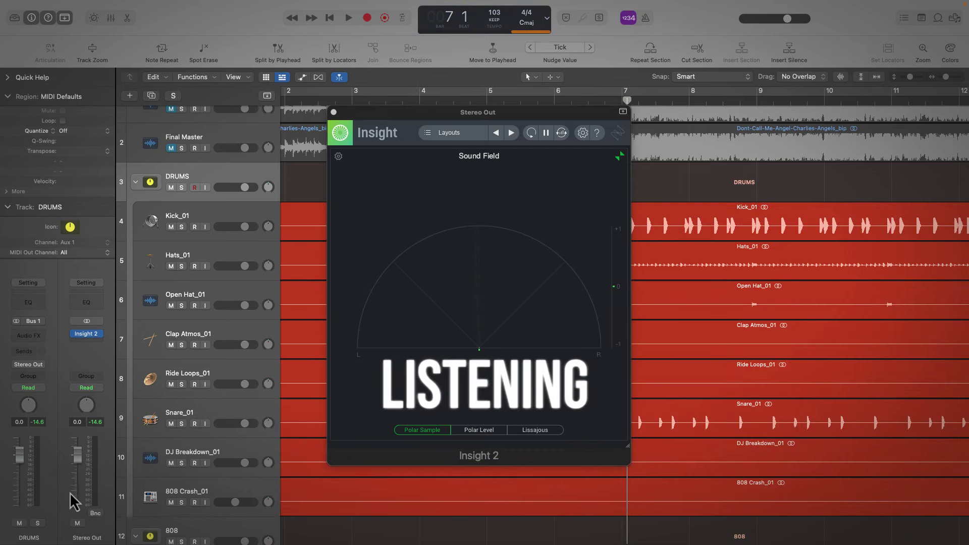
Step: Pull the Stereo Out fader down to -80 dB and play the drums from bar 3, watching their stereo image in Insight 2
{"action": "left_click_drag", "start_coordinate": [76, 461], "coordinate": [77, 540]}
{"action": "key", "text": "space"}
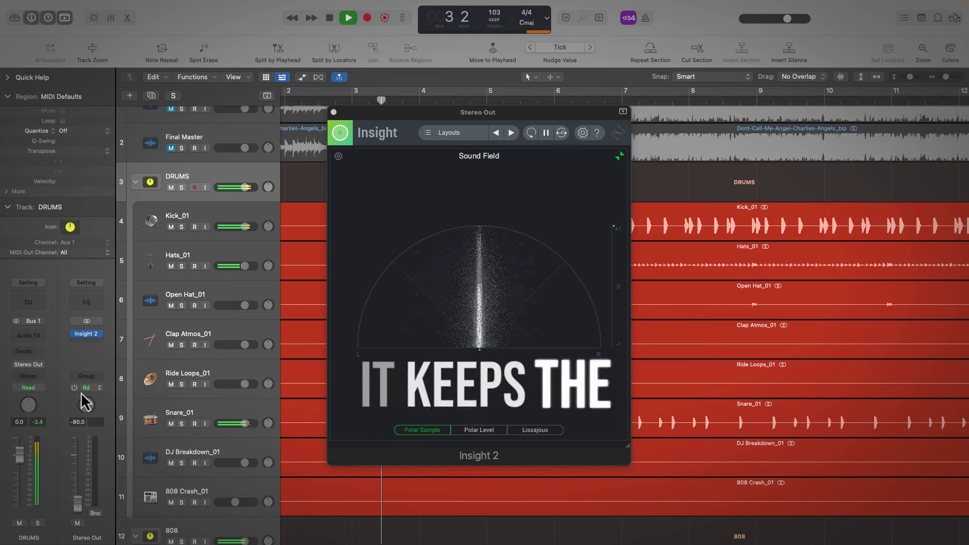
{"action": "key", "text": "space"}
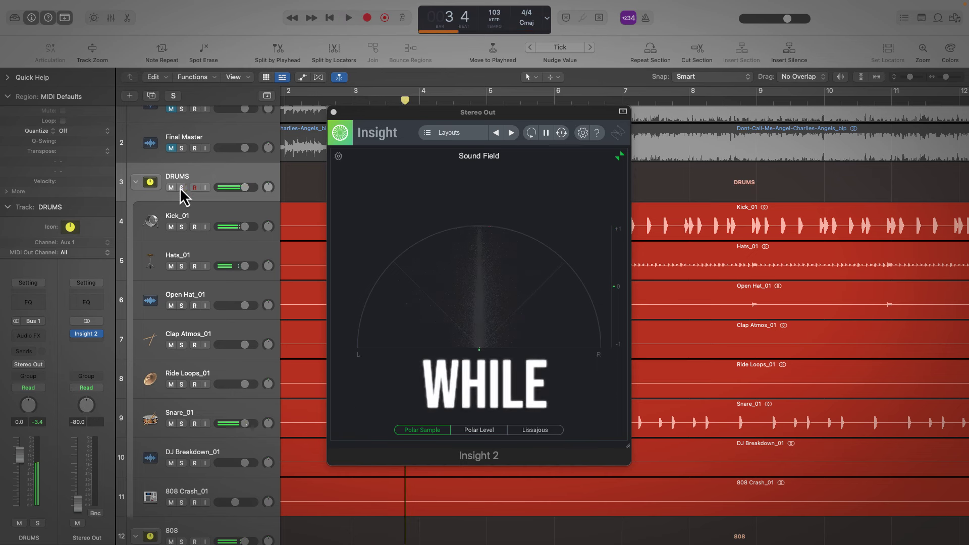
{"action": "key", "text": "space"}
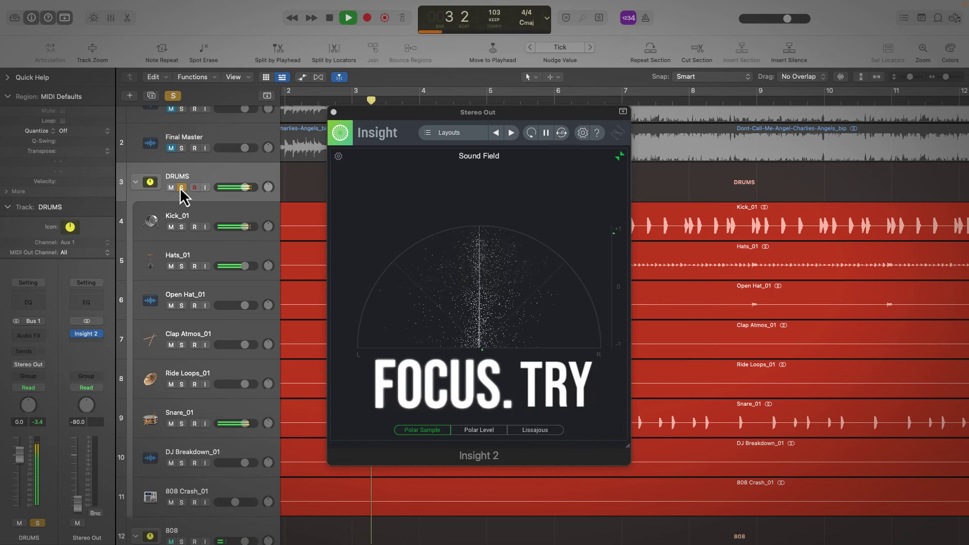
{"action": "key", "text": "space"}
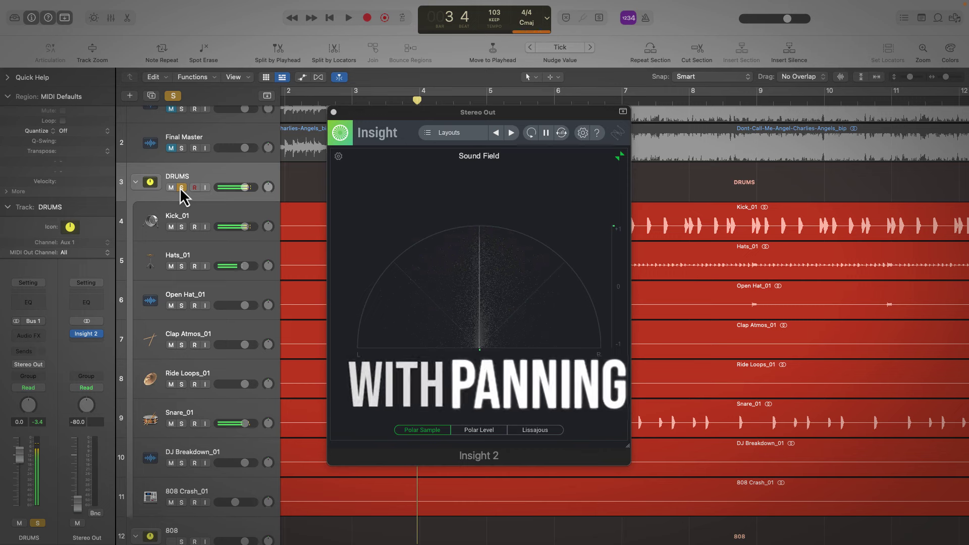
Step: Turn off the DRUMS stack's solo and close the Insight 2 window
{"action": "left_click", "coordinate": [181, 187]}
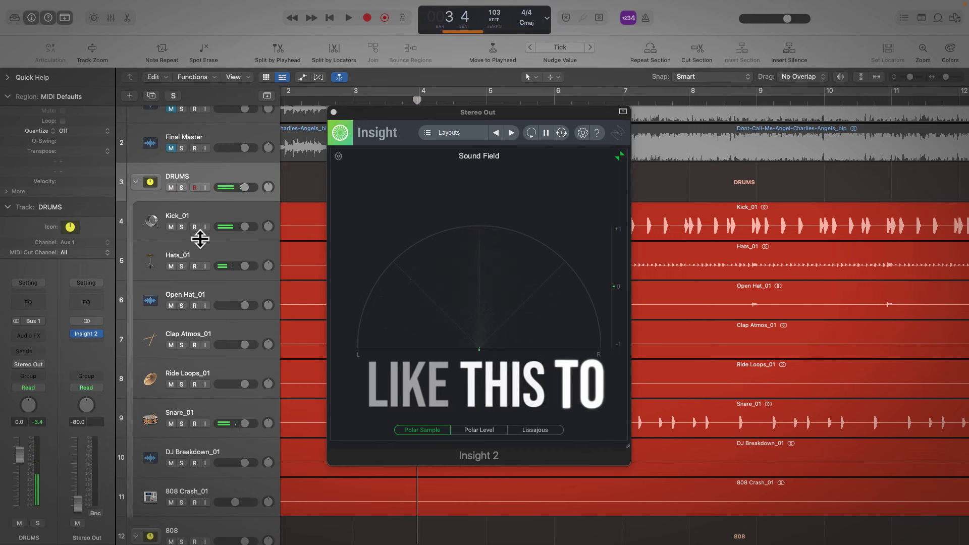
{"action": "left_click", "coordinate": [333, 112]}
{"action": "left_click", "coordinate": [241, 262]}
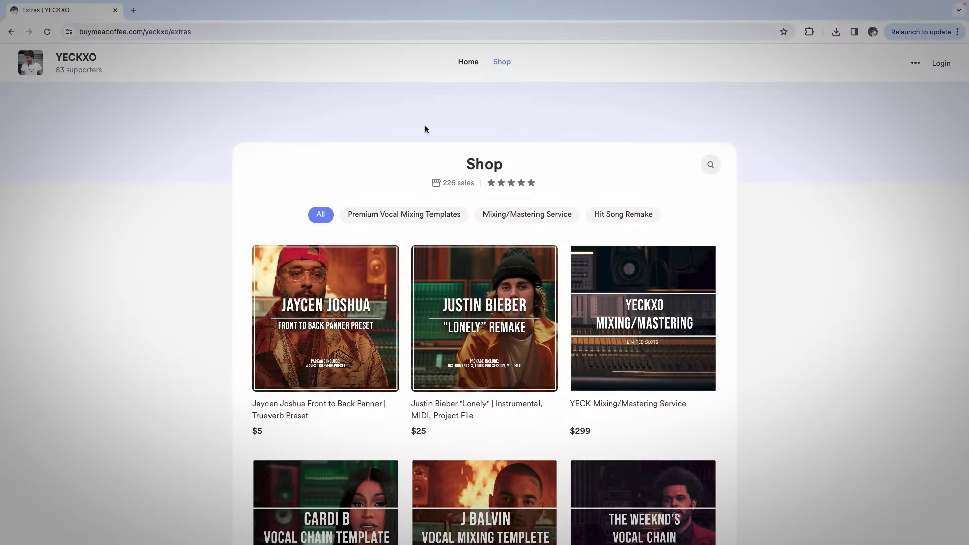
Step: Switch to the browser and look through the mixing template and preset listings on the YECKXO shop page
{"action": "scroll", "coordinate": [425, 129], "scroll_direction": "down", "scroll_amount": 5}
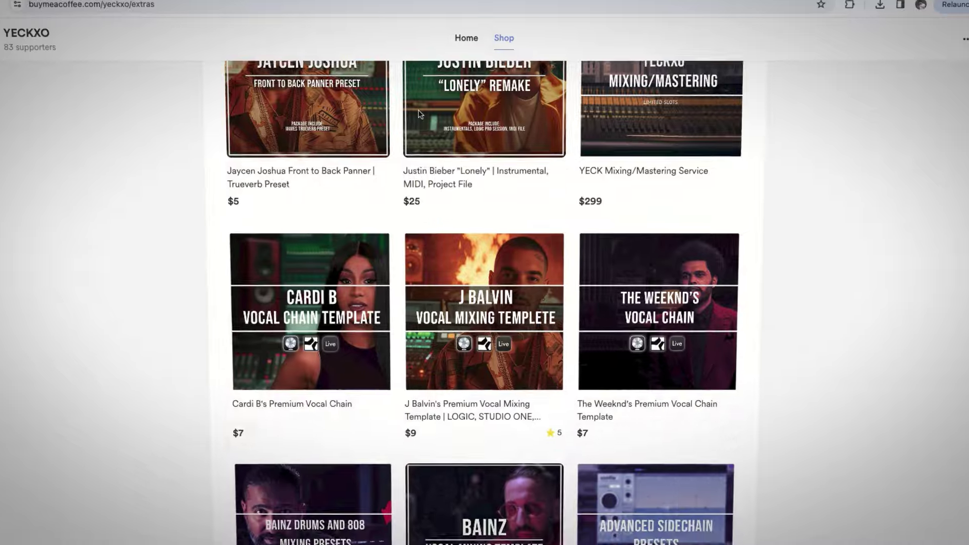
{"action": "scroll", "coordinate": [404, 98], "scroll_direction": "down", "scroll_amount": 5}
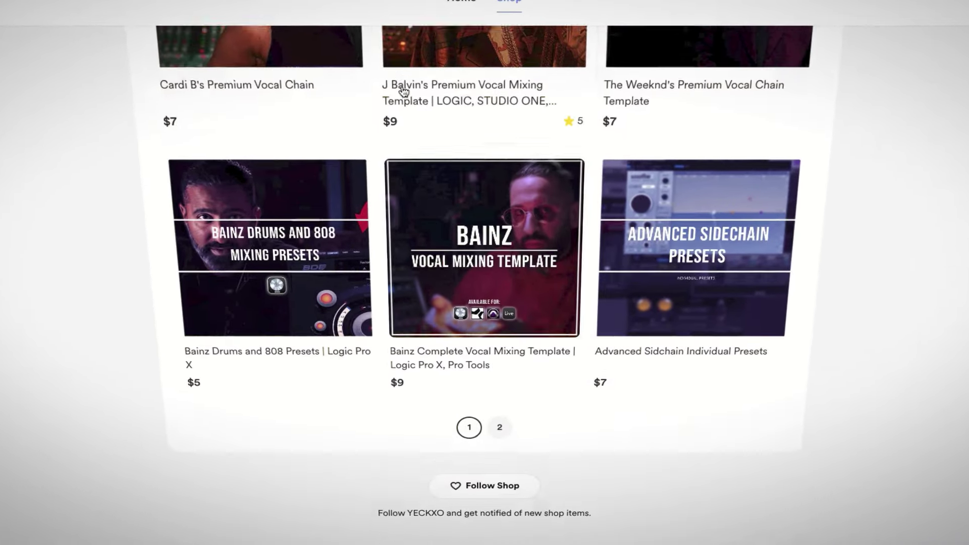
{"action": "scroll", "coordinate": [404, 91], "scroll_direction": "up", "scroll_amount": 8}
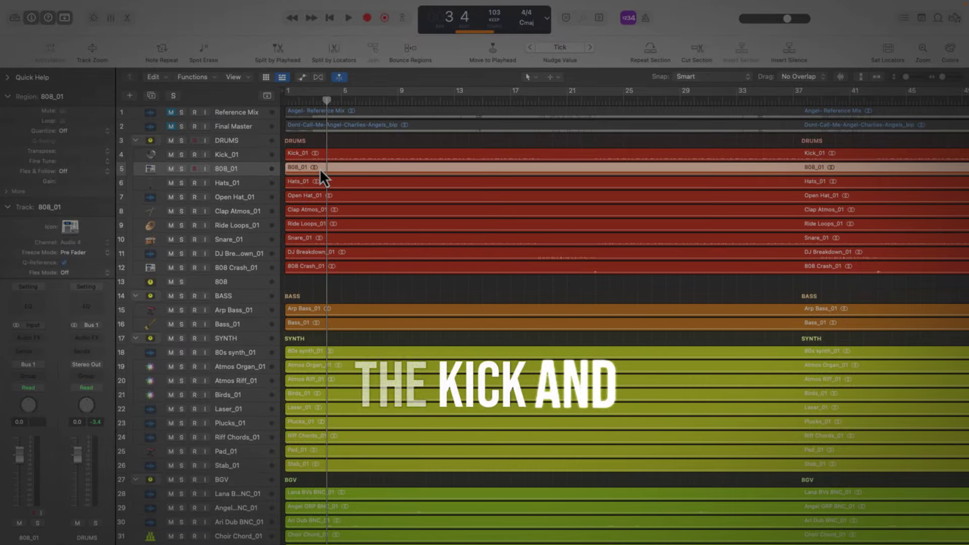
Step: Enlarge the Kick_01 and 808_01 waveforms in the arrangement to examine them around bars 3 to 7
{"action": "scroll", "coordinate": [330, 174], "scroll_direction": "up", "scroll_amount": 5}
{"action": "scroll", "coordinate": [330, 175], "scroll_direction": "up", "scroll_amount": 4}
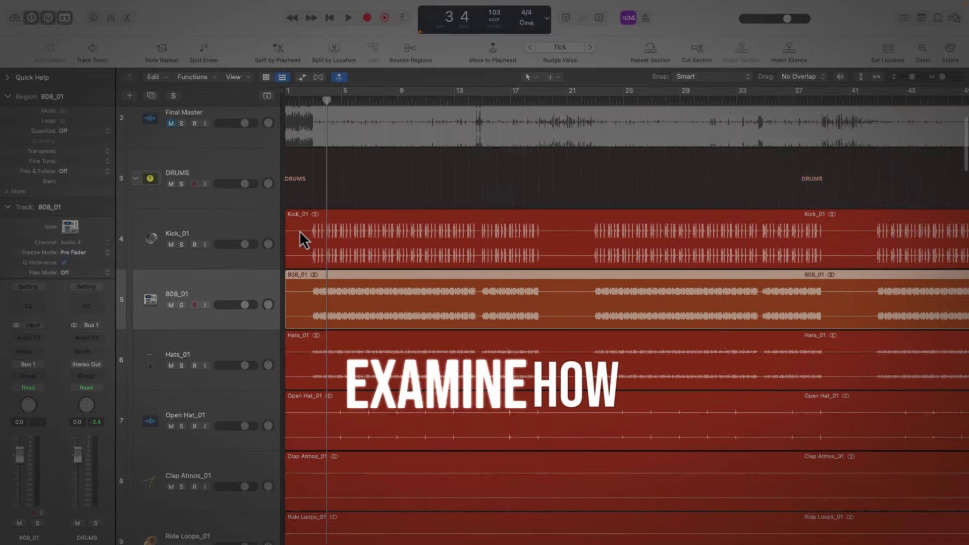
{"action": "scroll", "coordinate": [300, 231], "scroll_direction": "right", "scroll_amount": 4}
{"action": "key", "text": "super+Down"}
{"action": "key", "text": "super+Right"}
{"action": "key", "text": "super+Right"}
{"action": "key", "text": "super+Right"}
{"action": "key", "text": "super+Right"}
{"action": "scroll", "coordinate": [300, 231], "scroll_direction": "left", "scroll_amount": 5}
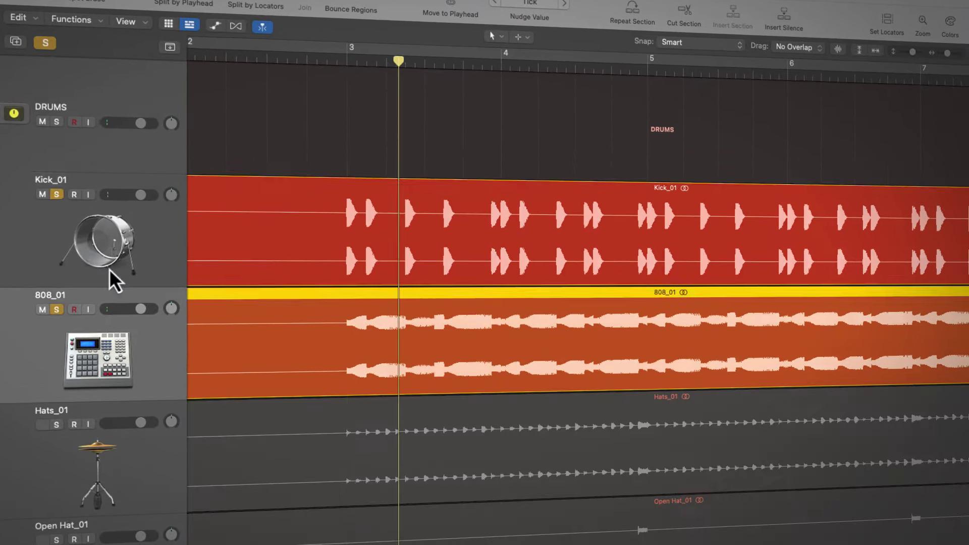
Step: Select the Kick_01 track and briefly add Hats_01 to the soloed kick and 808 during playback
{"action": "left_click", "coordinate": [141, 251]}
{"action": "key", "text": "super+Left"}
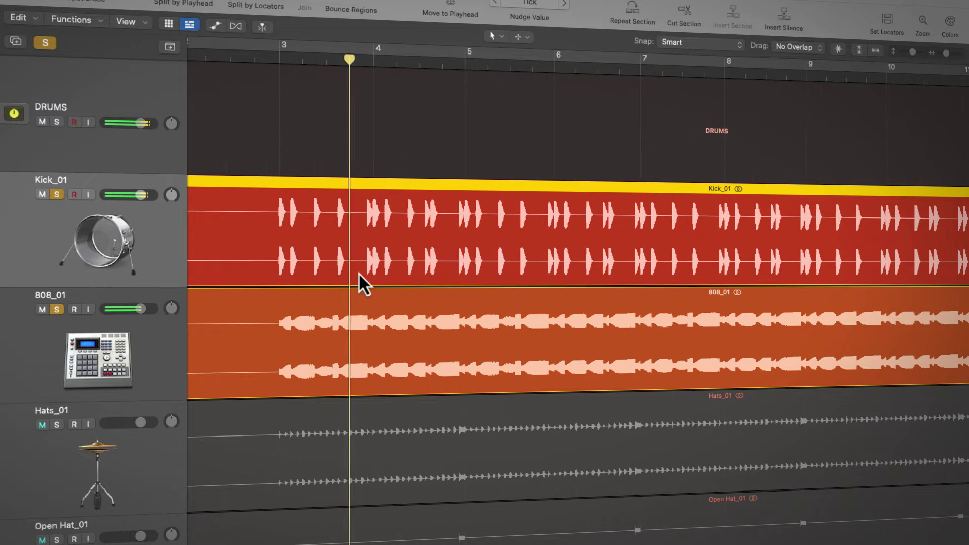
{"action": "left_click", "coordinate": [56, 425]}
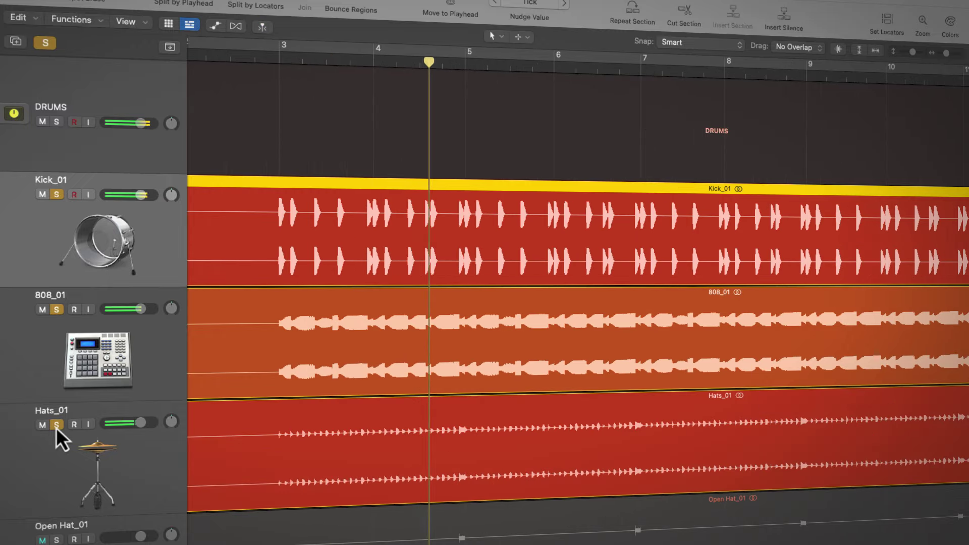
{"action": "left_click", "coordinate": [56, 426]}
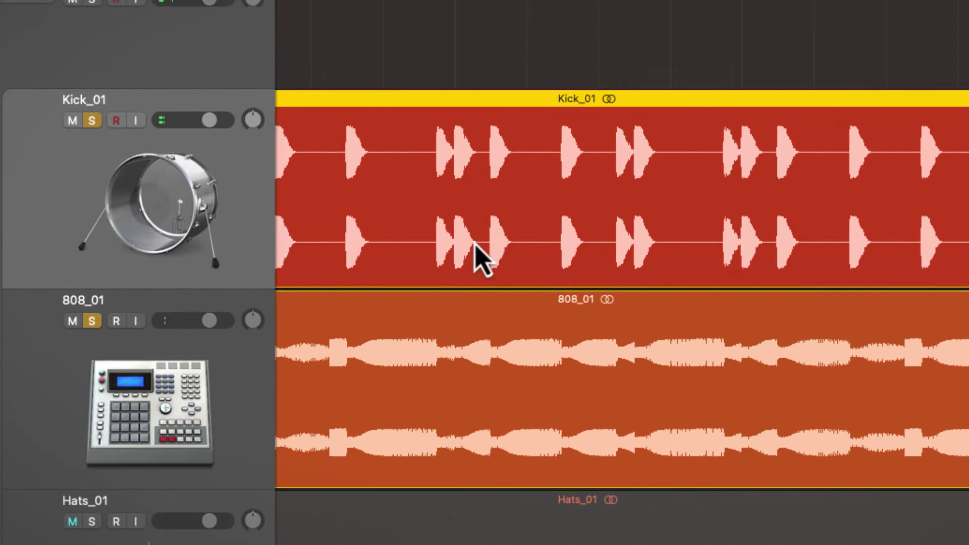
Step: Hold the Kick_01 region over the 808_01 region to compare the timing of their waveforms
{"action": "left_click_drag", "start_coordinate": [480, 256], "coordinate": [524, 339]}
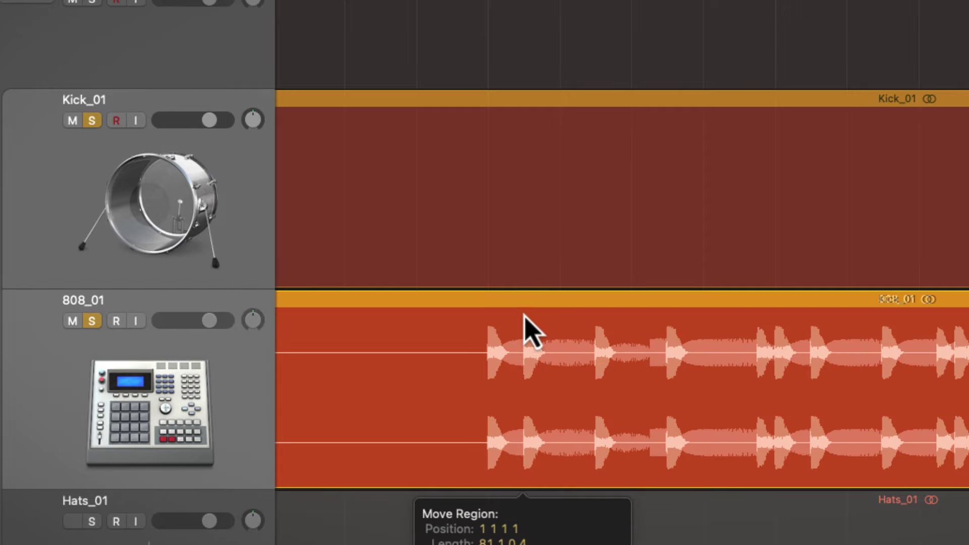
{"action": "left_click_drag", "start_coordinate": [525, 295], "coordinate": [522, 333]}
{"action": "left_click_drag", "start_coordinate": [294, 333], "coordinate": [294, 327]}
{"action": "left_click_drag", "start_coordinate": [65, 310], "coordinate": [135, 284]}
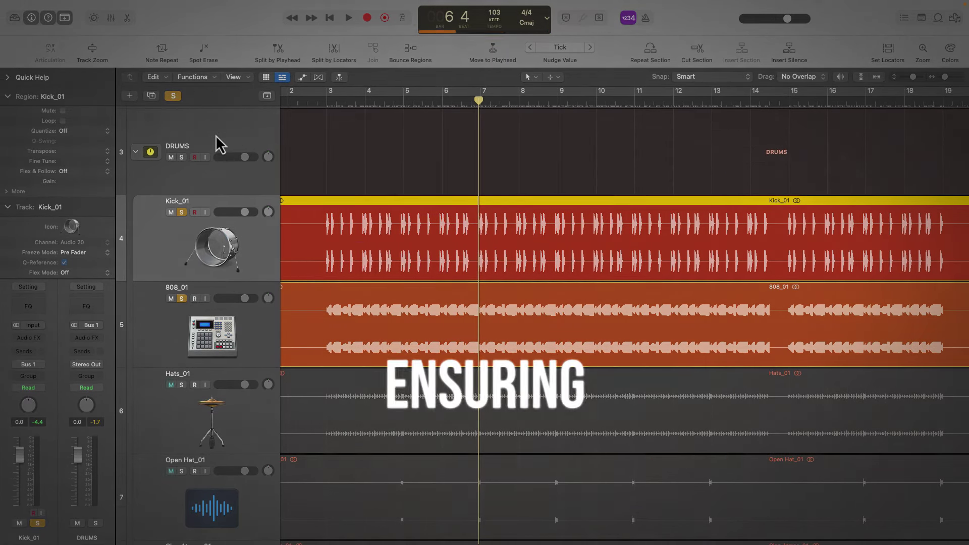
Step: Play the soloed Kick_01 and 808_01 tracks together and compare their waveforms up close around bar 7
{"action": "left_click", "coordinate": [215, 133]}
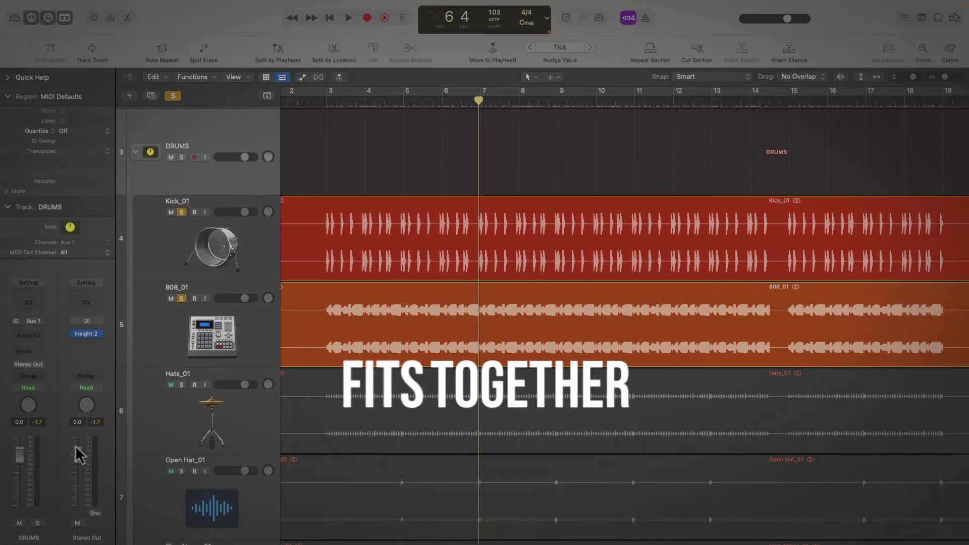
{"action": "key", "text": "space"}
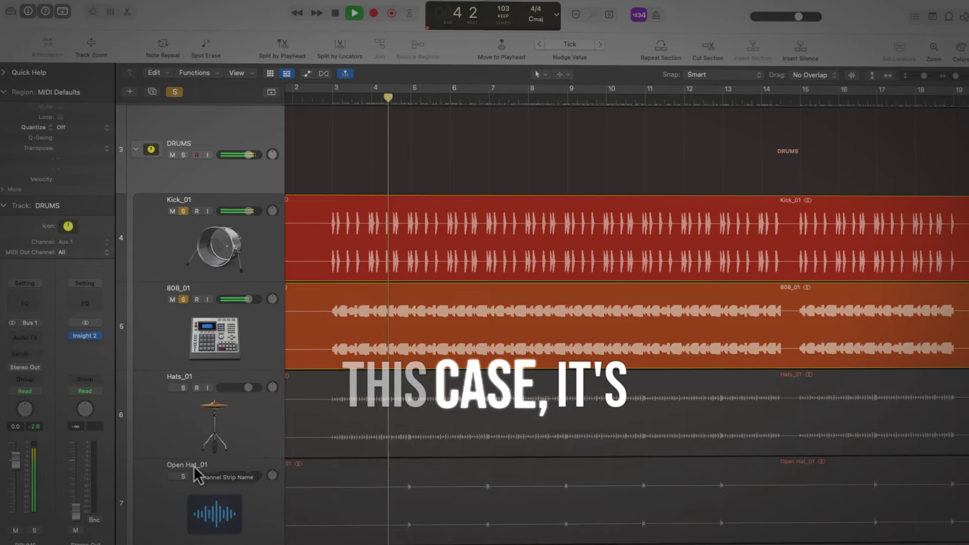
{"action": "left_click", "coordinate": [232, 334]}
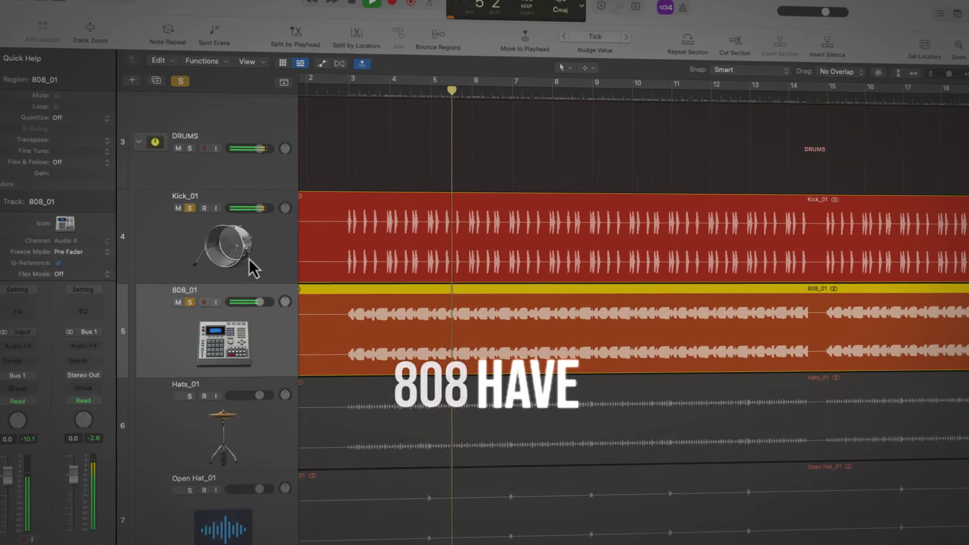
{"action": "left_click", "coordinate": [249, 259]}
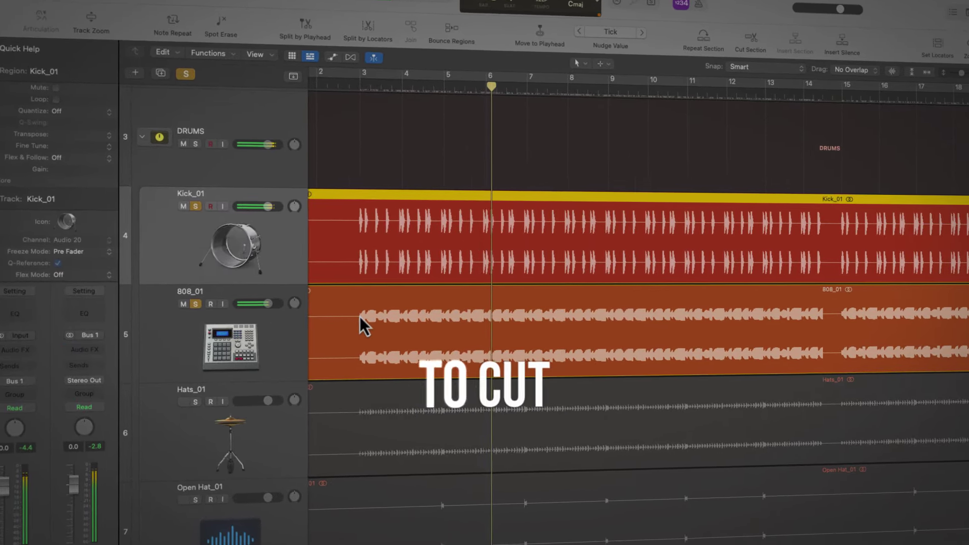
{"action": "scroll", "coordinate": [478, 316], "scroll_direction": "up", "scroll_amount": 10}
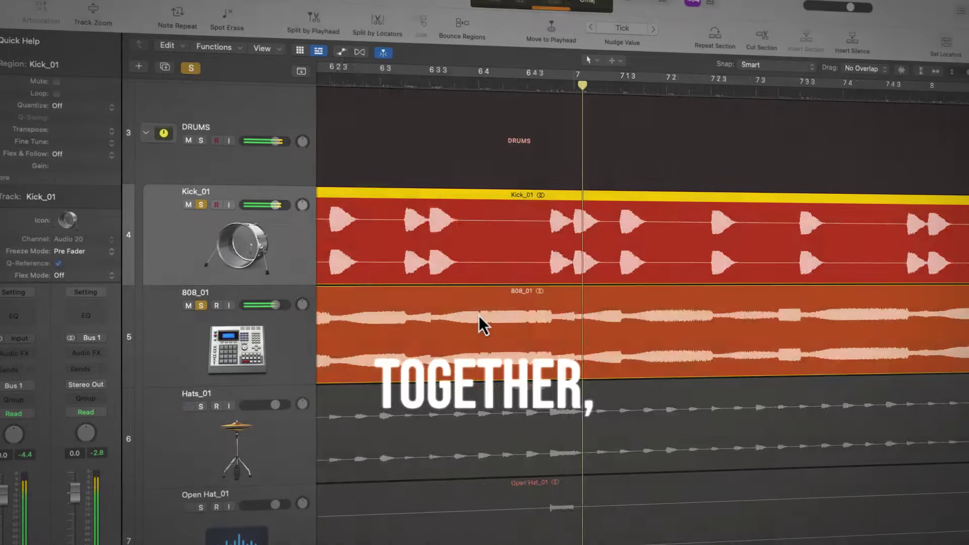
{"action": "scroll", "coordinate": [480, 316], "scroll_direction": "down", "scroll_amount": 10}
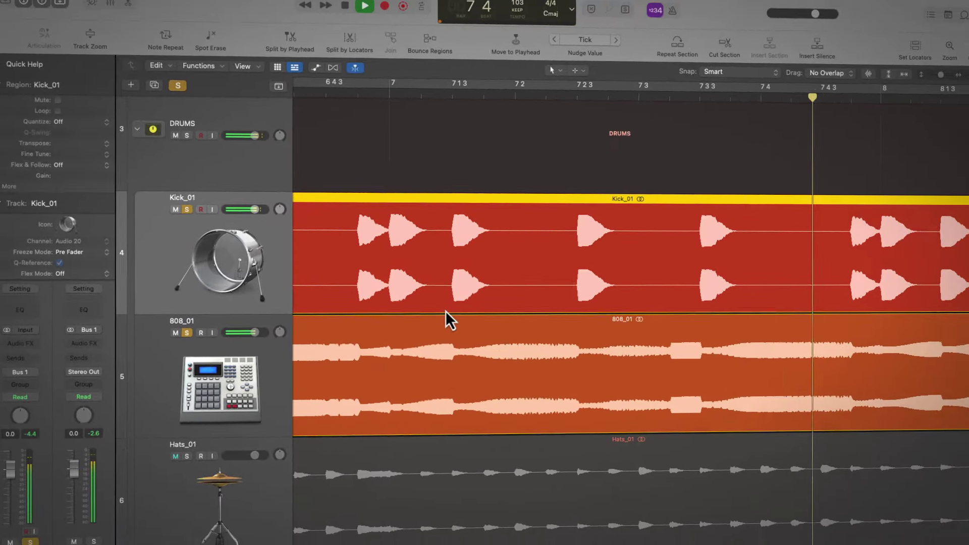
Step: Open the 808_01 region in the audio editor and examine its waveform level around bars 6 and 7
{"action": "double_click", "coordinate": [432, 351]}
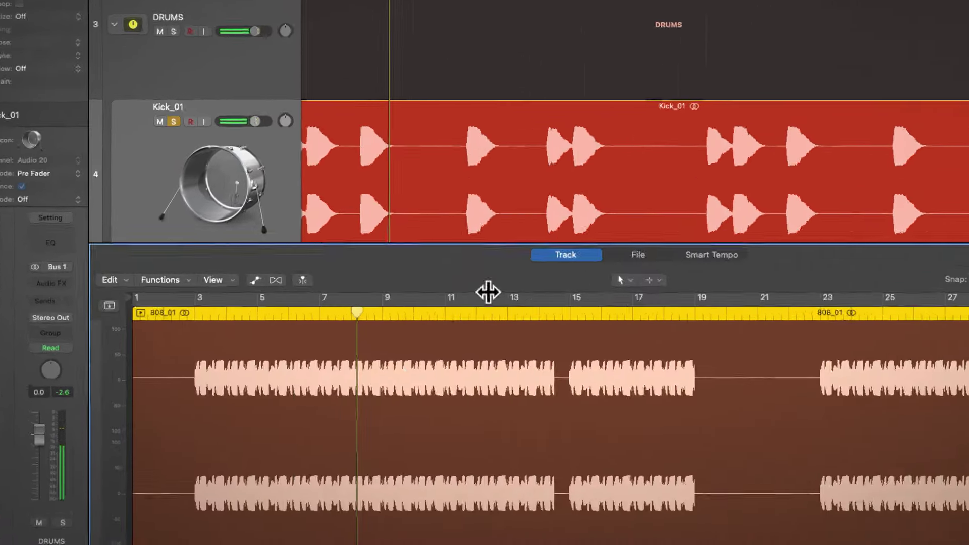
{"action": "scroll", "coordinate": [378, 318], "scroll_direction": "up", "scroll_amount": 10}
{"action": "scroll", "coordinate": [400, 314], "scroll_direction": "left", "scroll_amount": 5}
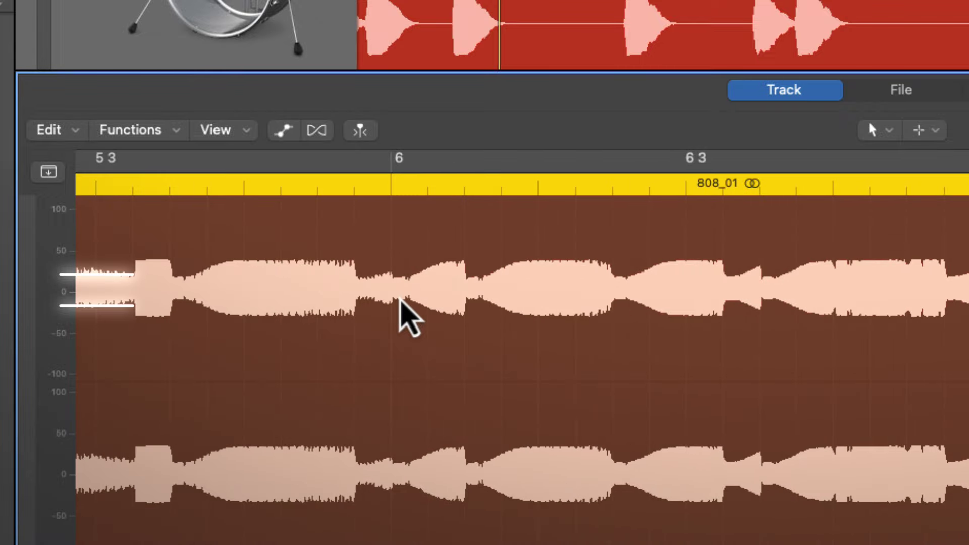
{"action": "scroll", "coordinate": [400, 313], "scroll_direction": "down", "scroll_amount": 5}
{"action": "scroll", "coordinate": [408, 318], "scroll_direction": "up", "scroll_amount": 8}
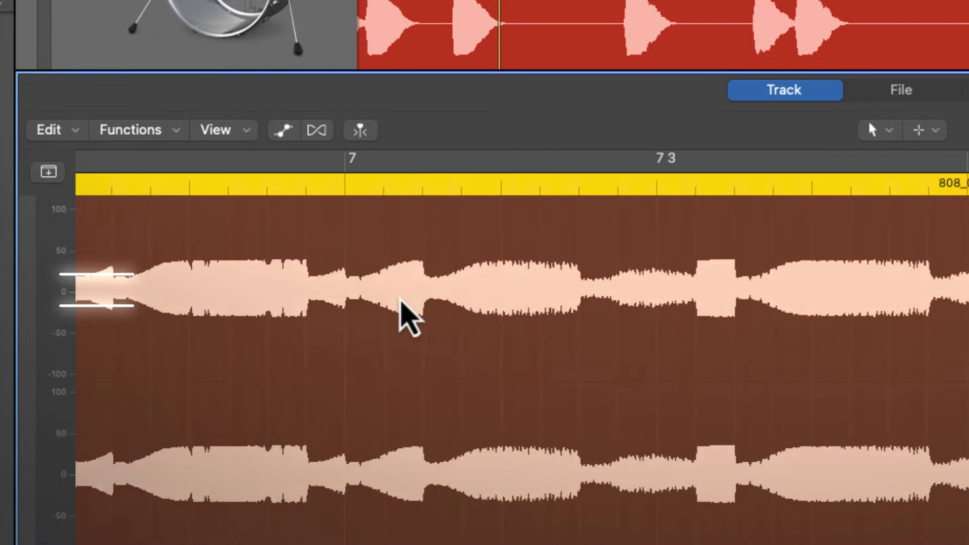
{"action": "scroll", "coordinate": [172, 300], "scroll_direction": "left", "scroll_amount": 3}
{"action": "scroll", "coordinate": [178, 298], "scroll_direction": "right", "scroll_amount": 3}
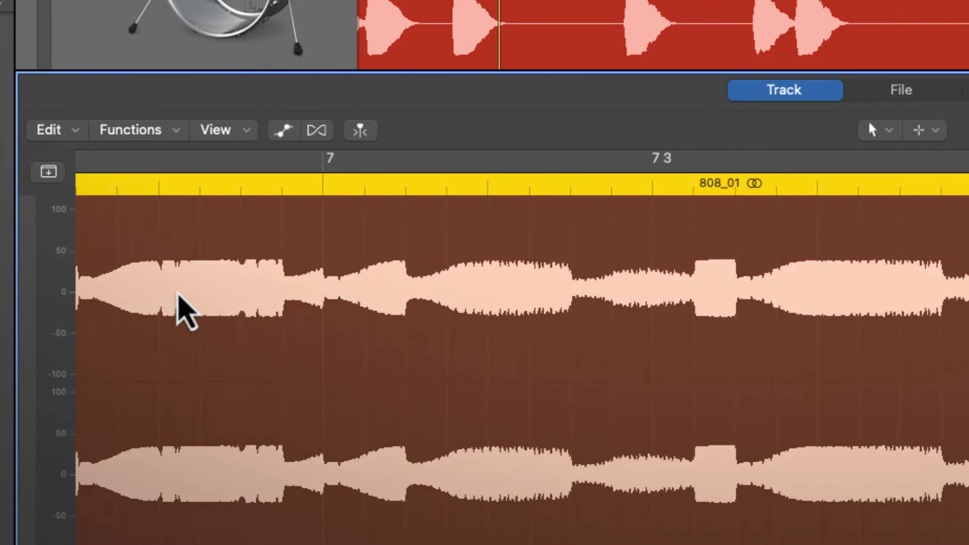
Step: Enlarge the audio editor pane and examine the 808_01 waveform's shape between bars 7 and 8
{"action": "scroll", "coordinate": [135, 309], "scroll_direction": "left", "scroll_amount": 2}
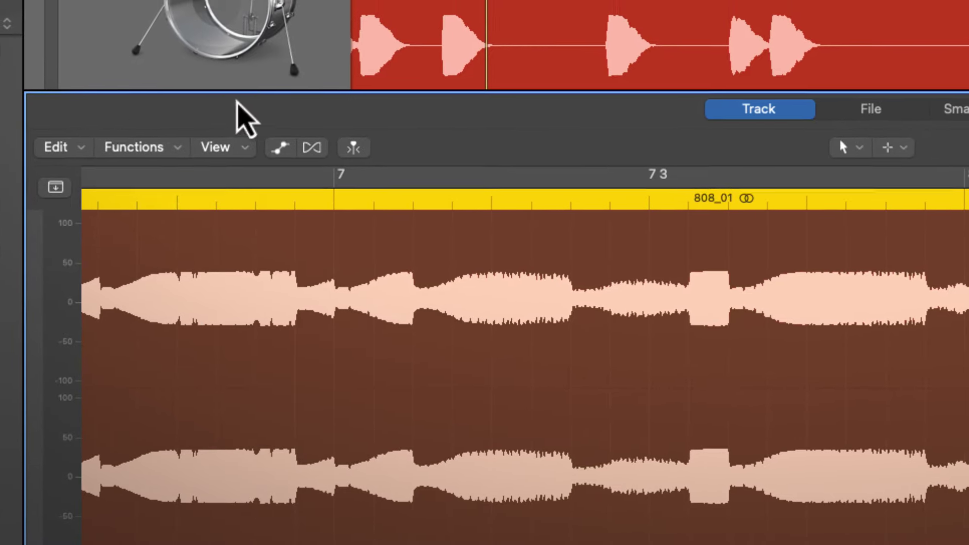
{"action": "left_click_drag", "start_coordinate": [239, 91], "coordinate": [242, 0]}
{"action": "scroll", "coordinate": [223, 136], "scroll_direction": "left", "scroll_amount": 2}
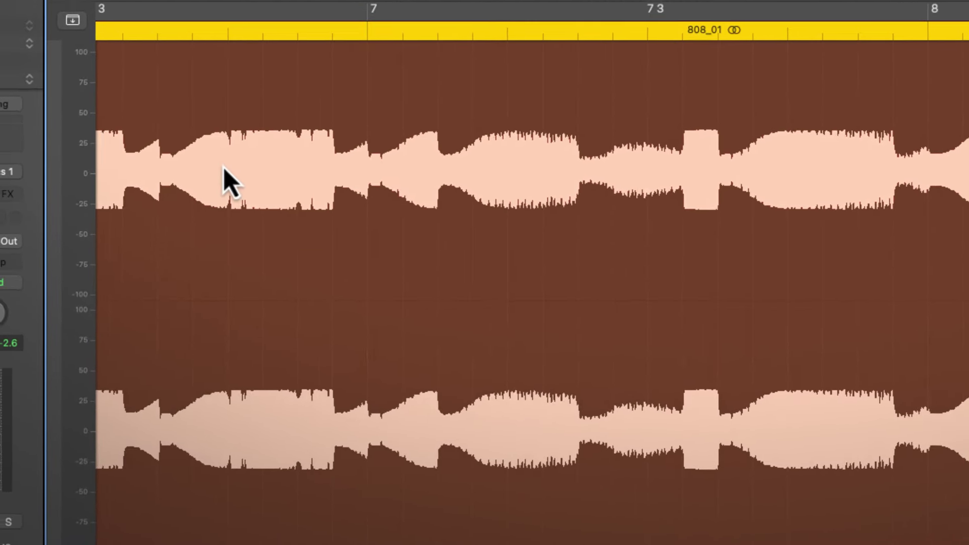
{"action": "scroll", "coordinate": [223, 188], "scroll_direction": "right", "scroll_amount": 5}
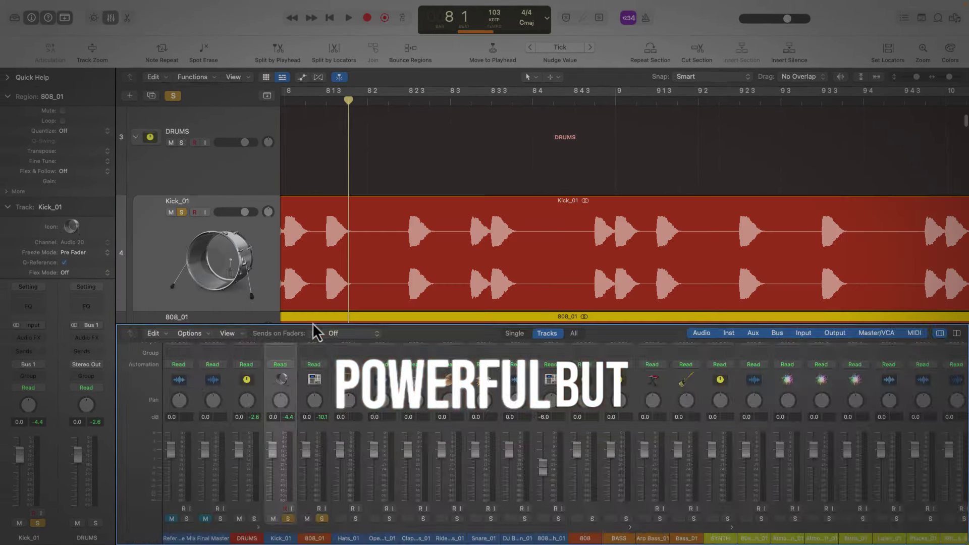
Step: Solo only the 808_01 track with the whole arrangement in view, and audition it from bar 3 and from a further point
{"action": "key", "text": "z"}
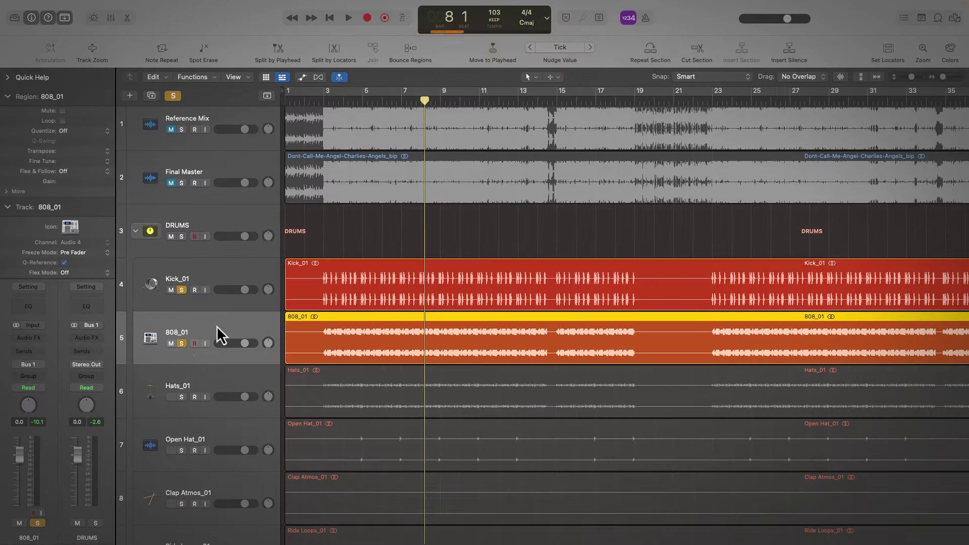
{"action": "left_click", "coordinate": [182, 344], "text": "alt"}
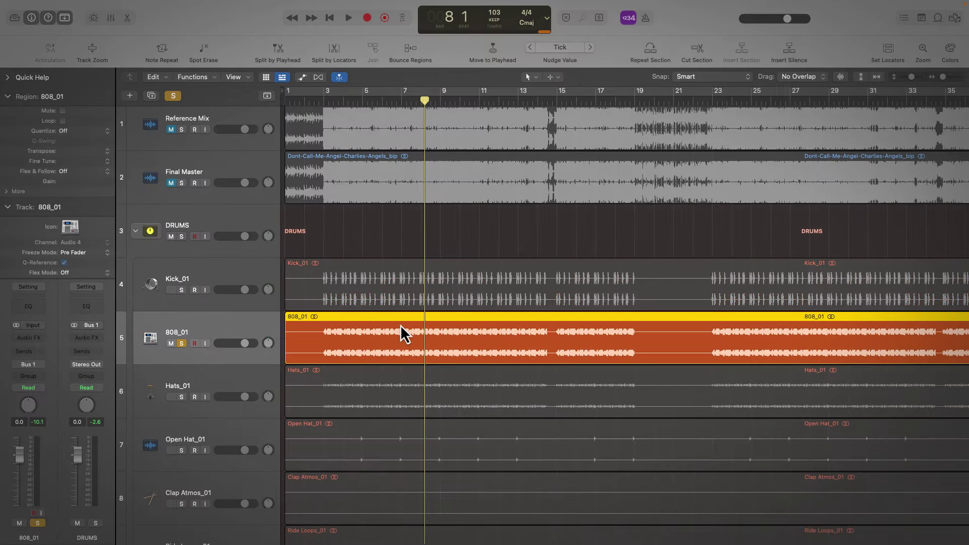
{"action": "scroll", "coordinate": [401, 325], "scroll_direction": "down", "scroll_amount": 5}
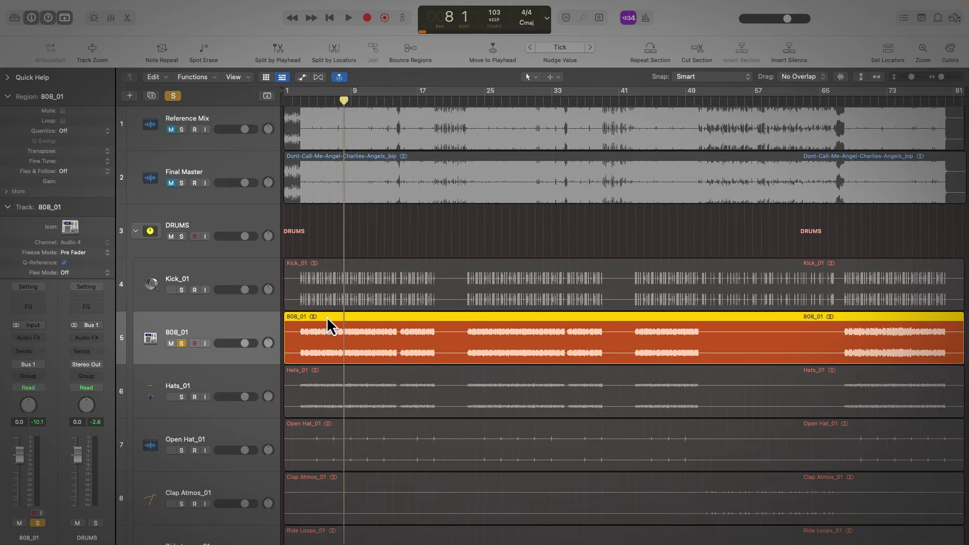
{"action": "key", "text": "space"}
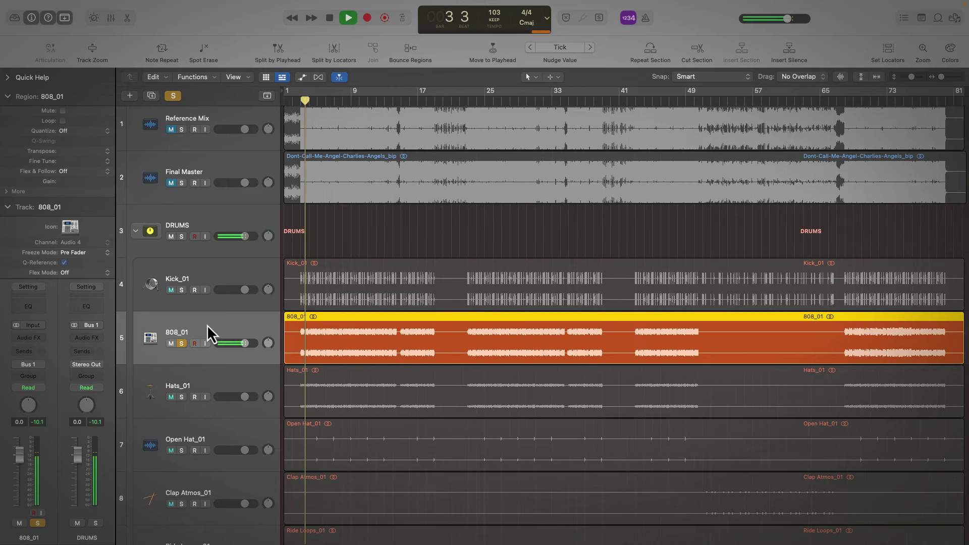
{"action": "left_click", "coordinate": [409, 99]}
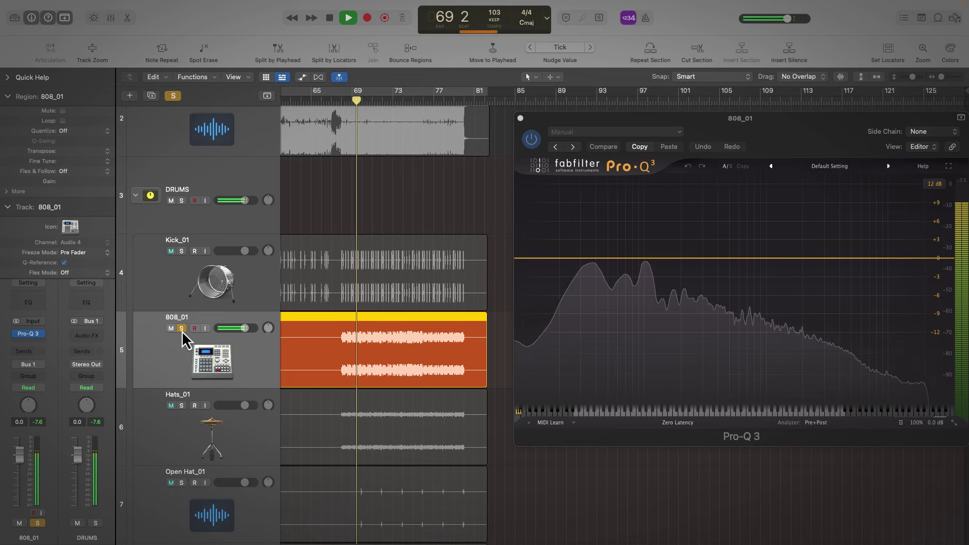
Step: Replace the 808_01 solo with the DRUMS stack's solo during playback around bar 69
{"action": "left_click", "coordinate": [174, 96]}
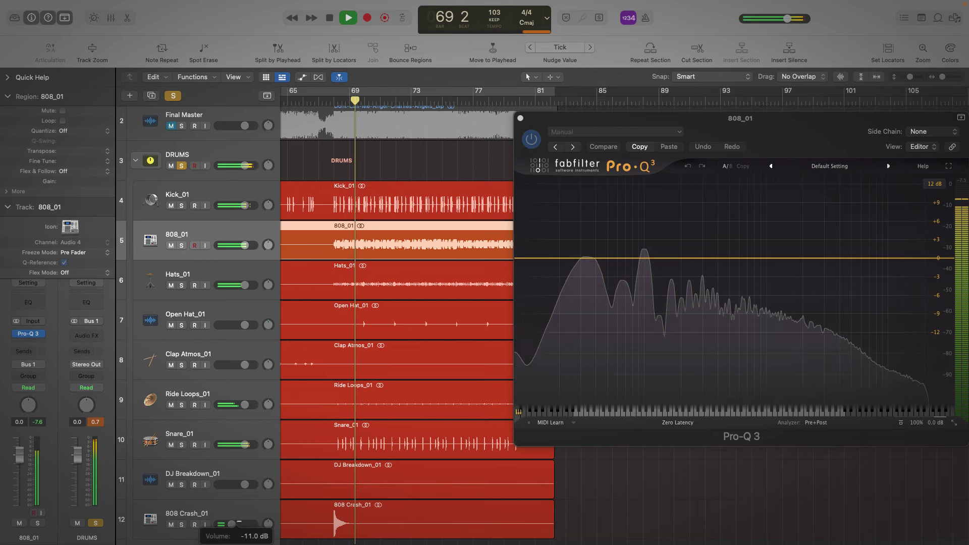
Step: Finish auditioning the soloed DRUMS stack around bar 70 and close the 808_01 track's Pro-Q 3 window
{"action": "scroll", "coordinate": [358, 253], "scroll_direction": "left", "scroll_amount": 2}
{"action": "scroll", "coordinate": [358, 253], "scroll_direction": "down", "scroll_amount": 6}
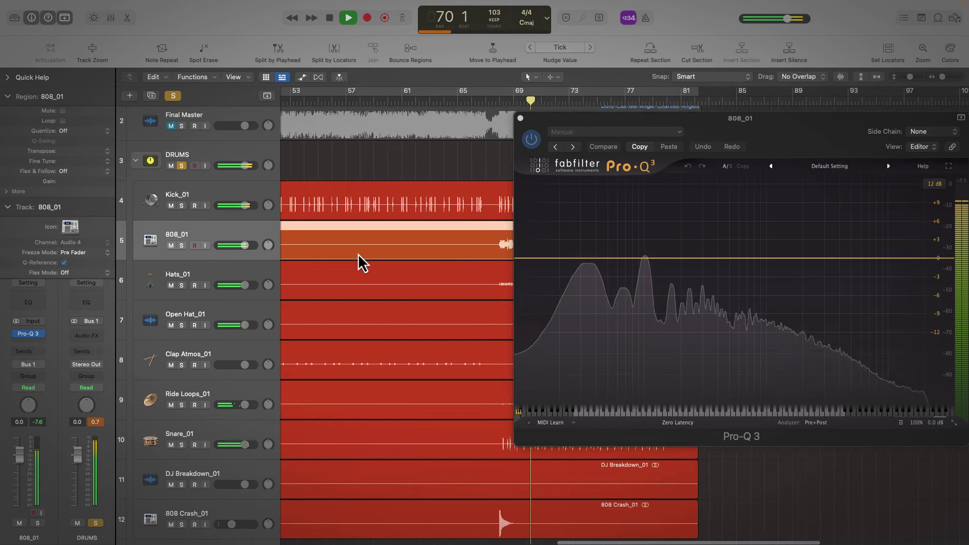
{"action": "left_click", "coordinate": [521, 118]}
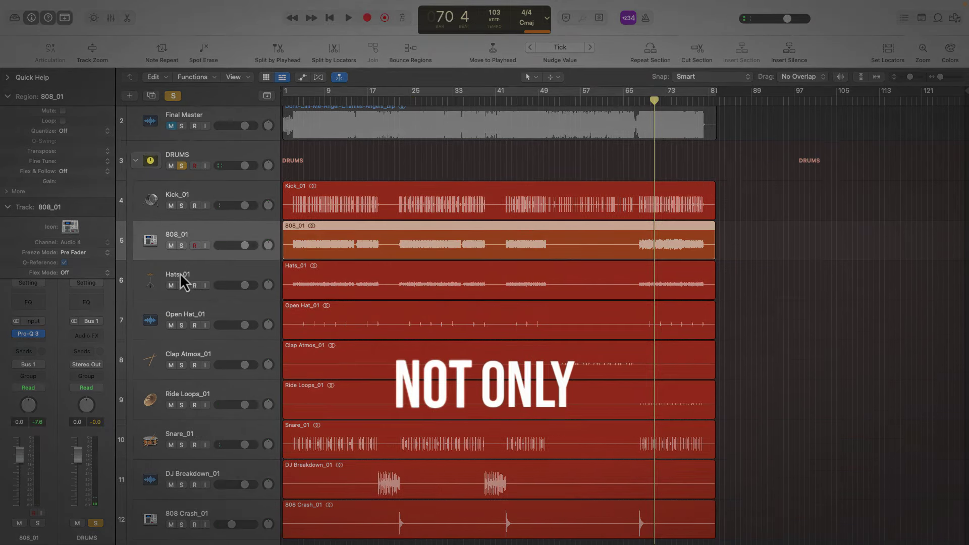
Step: Add Insight 2 after Pro-Q 3 on the 808_01 track, dismiss its presets, expand the Sound Field display, and close the meter
{"action": "left_click", "coordinate": [32, 339]}
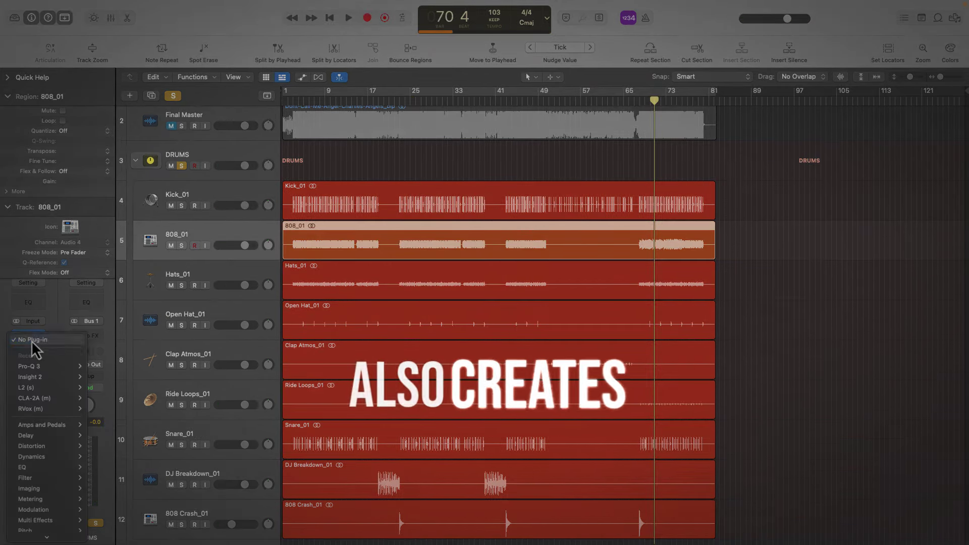
{"action": "left_click", "coordinate": [38, 367]}
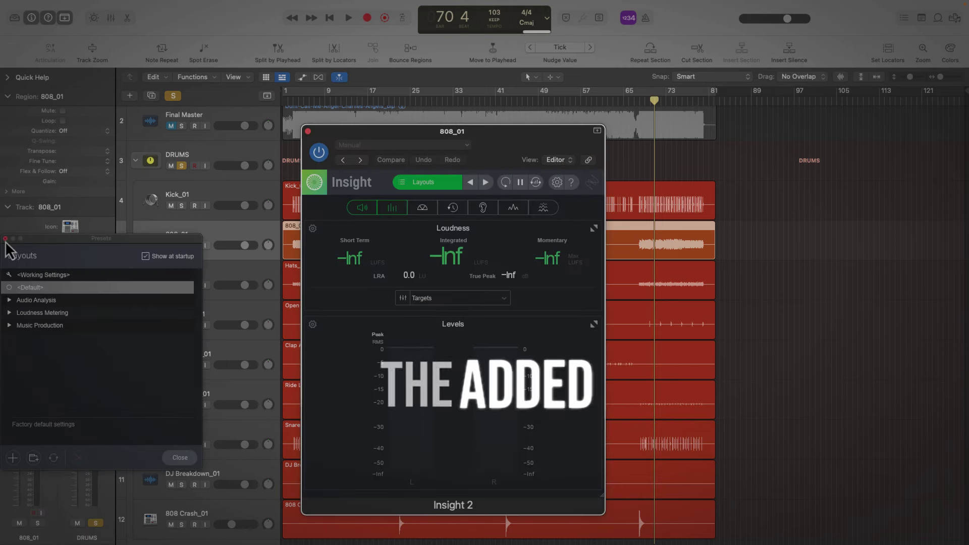
{"action": "left_click", "coordinate": [5, 238]}
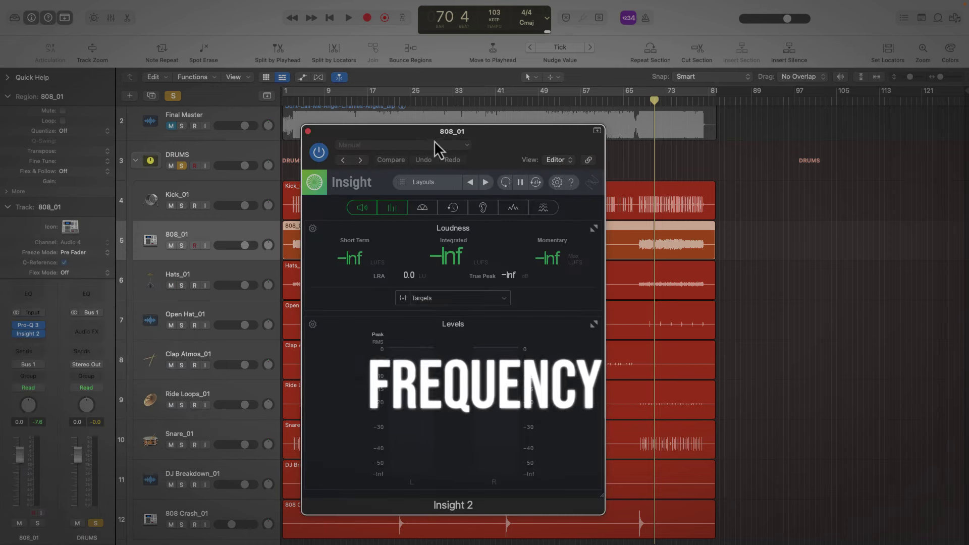
{"action": "left_click", "coordinate": [594, 418]}
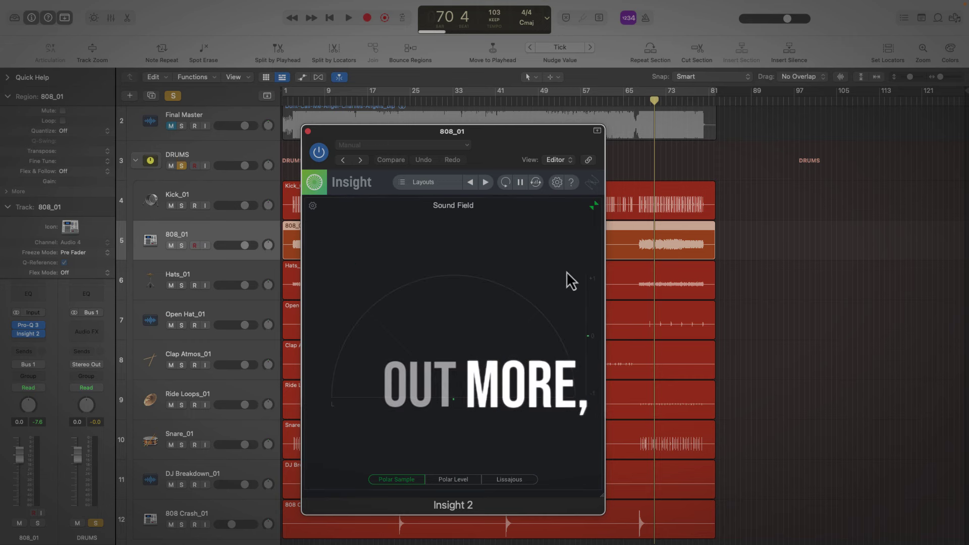
{"action": "left_click_drag", "start_coordinate": [374, 133], "coordinate": [377, 186]}
{"action": "left_click", "coordinate": [312, 185]}
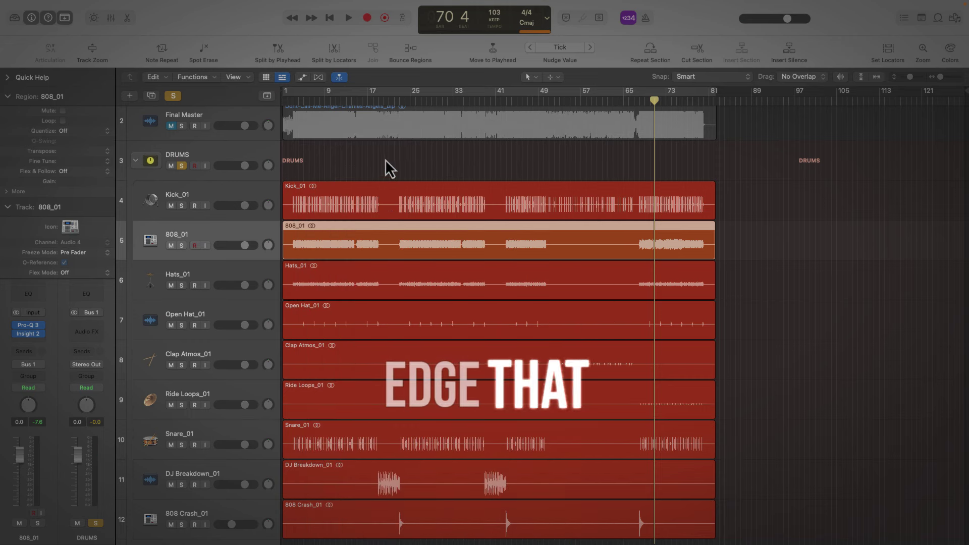
Step: Mute the 808_01 region and hide its track from the arrangement
{"action": "key", "text": "space"}
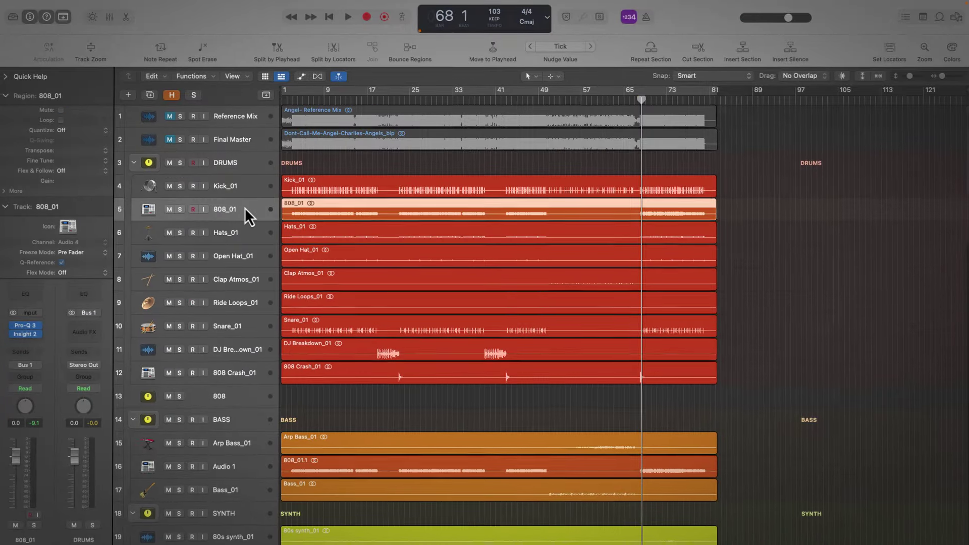
{"action": "key", "text": "ctrl+m"}
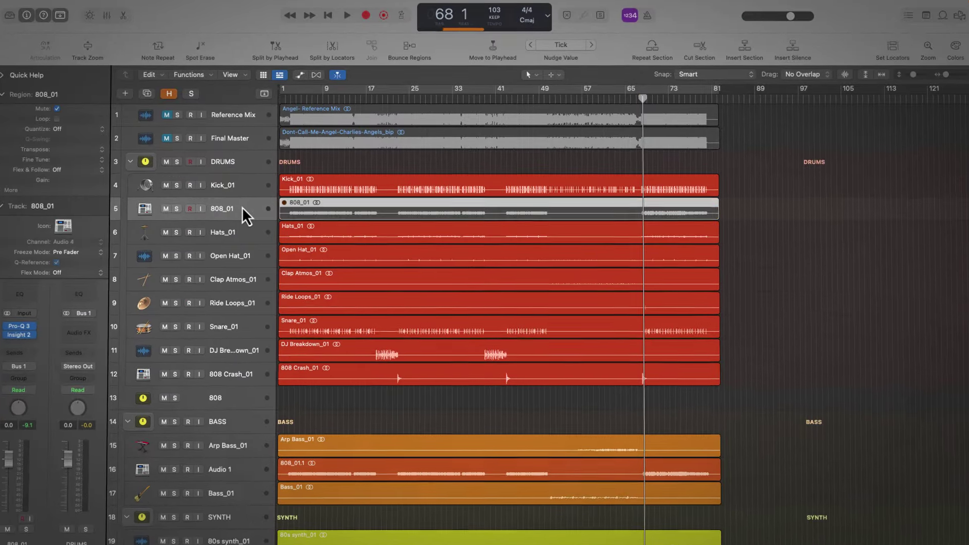
{"action": "key", "text": "ctrl+h"}
Step: Select the Bass_01 track in the BASS stack and enlarge the track heights to show the bass waveforms
{"action": "scroll", "coordinate": [237, 209], "scroll_direction": "down", "scroll_amount": 4}
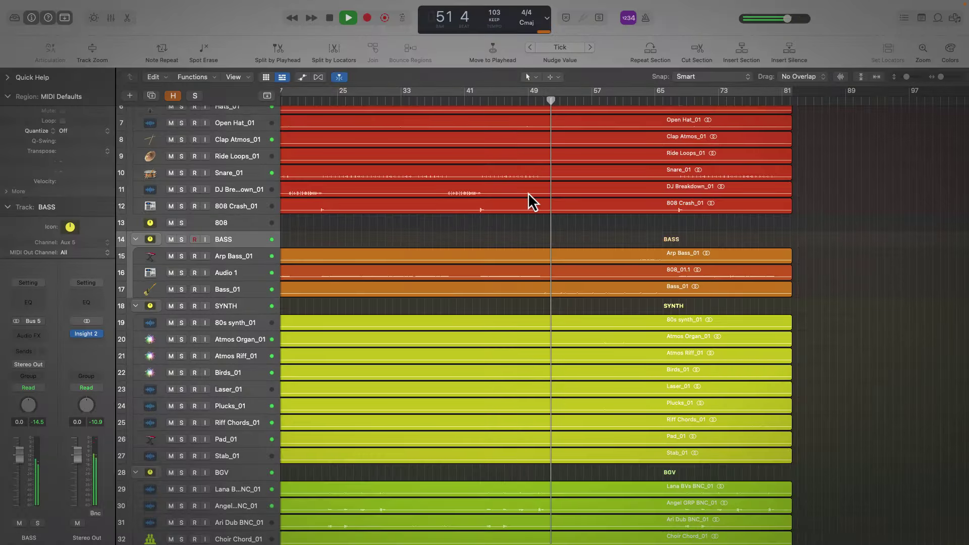
{"action": "left_click", "coordinate": [245, 275]}
{"action": "left_click", "coordinate": [249, 288]}
{"action": "key", "text": "super+Down"}
{"action": "key", "text": "super+Down"}
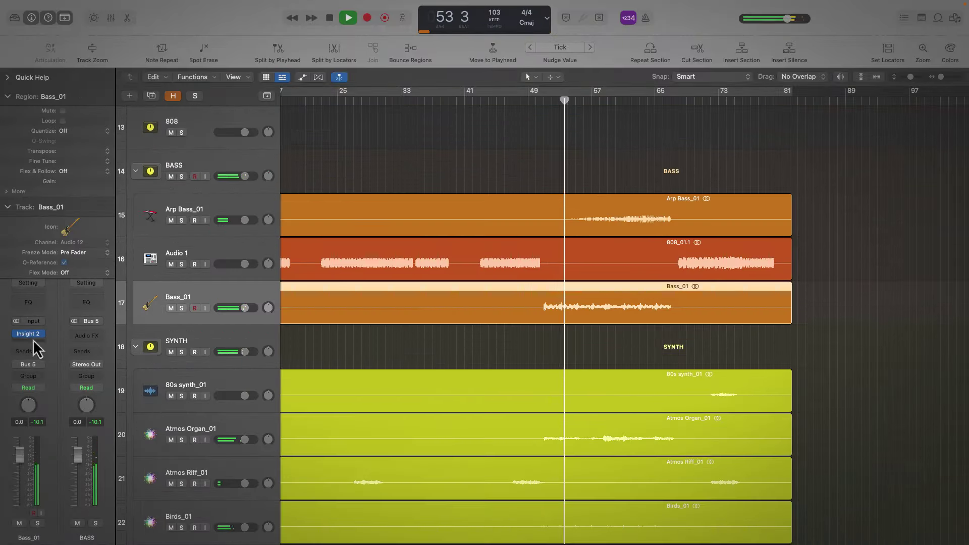
Step: Examine the soloed BASS stack's stereo image with the Insight 2 Sound Field opened from Bass_01, and close the meter
{"action": "mouse_move", "coordinate": [32, 336]}
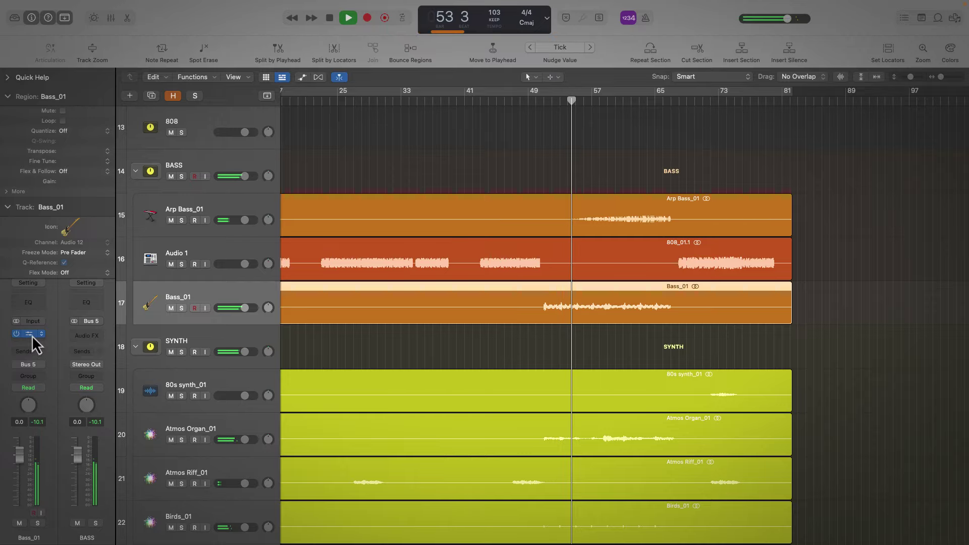
{"action": "left_click", "coordinate": [31, 335]}
{"action": "left_click", "coordinate": [179, 459]}
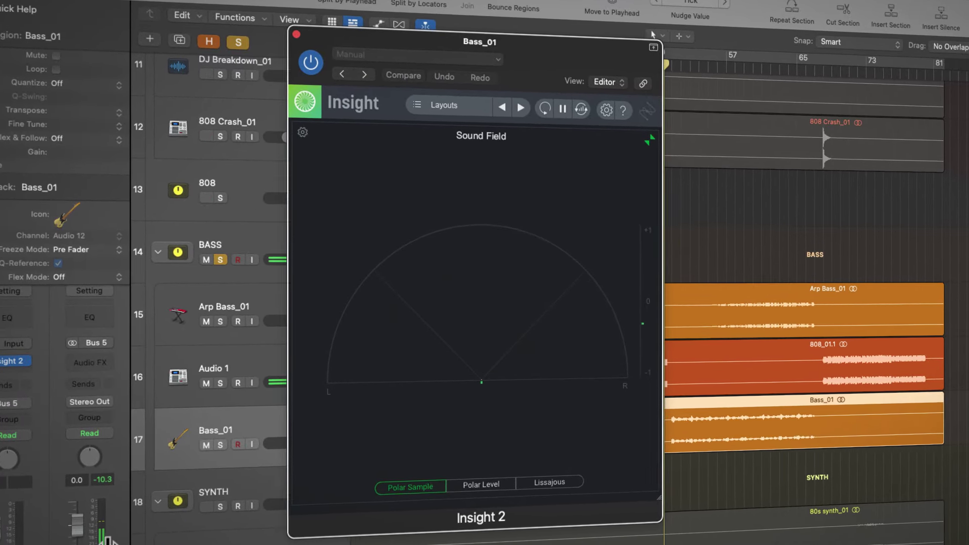
{"action": "left_click", "coordinate": [229, 234]}
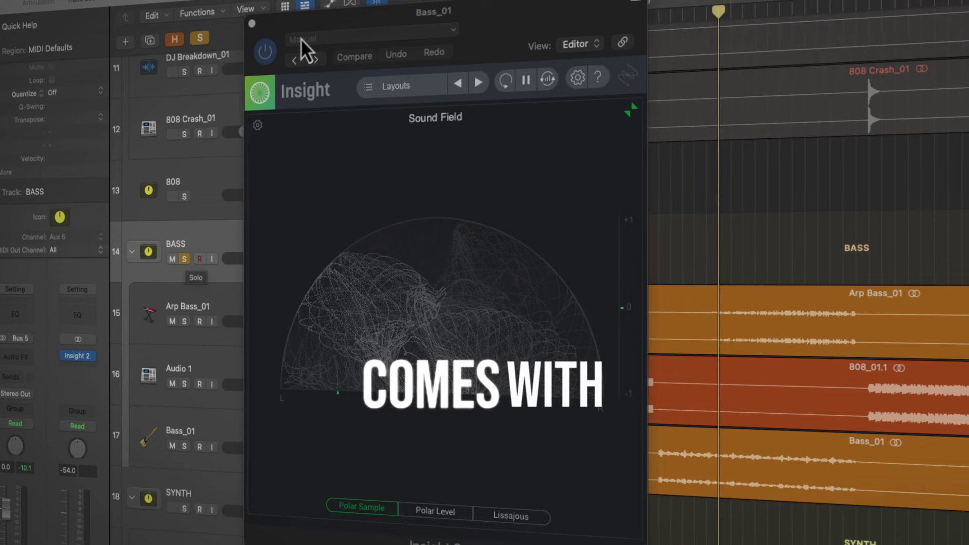
{"action": "left_click", "coordinate": [249, 28]}
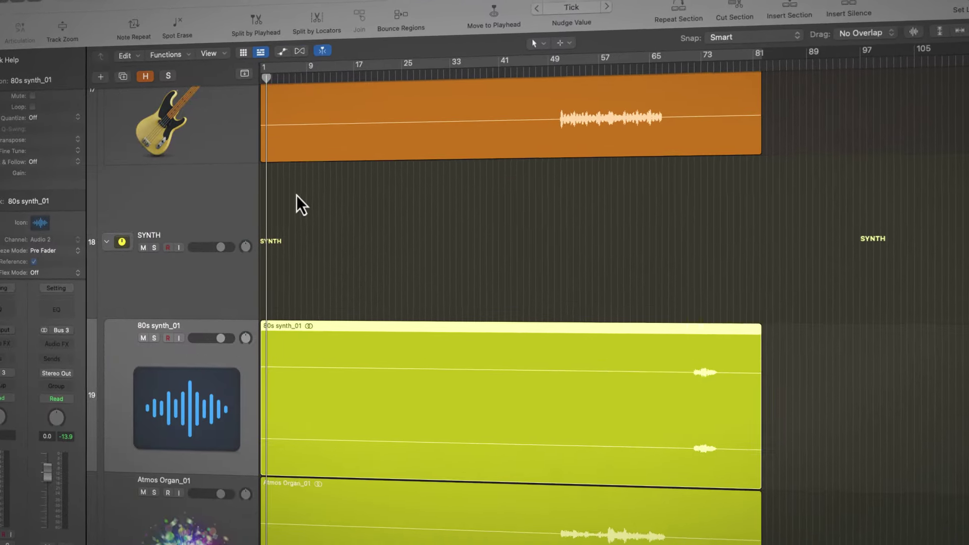
Step: Audition the soloed Riff Chords_01 track from bar 1
{"action": "scroll", "coordinate": [303, 195], "scroll_direction": "down", "scroll_amount": 10}
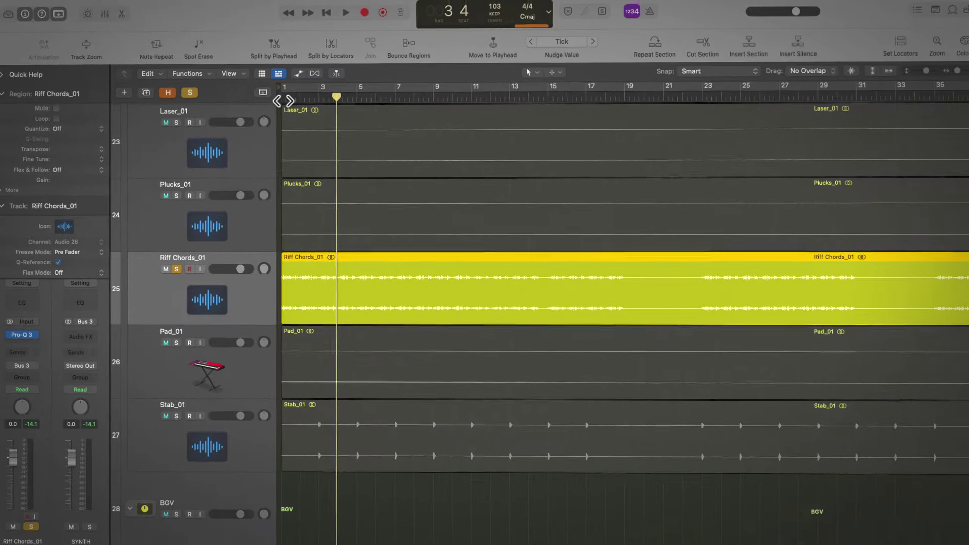
{"action": "left_click", "coordinate": [283, 101]}
{"action": "key", "text": "space"}
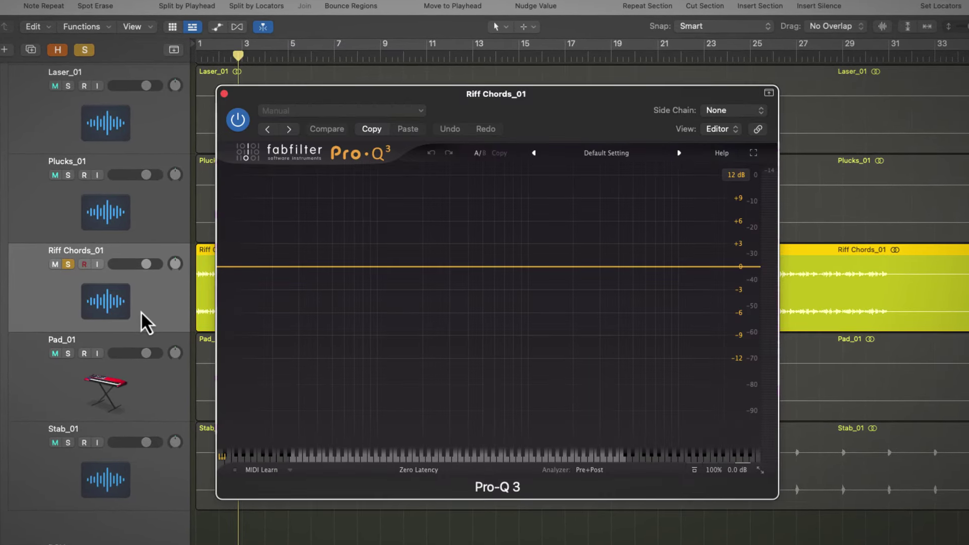
Step: Add a 12 dB/oct high-cut band at the upper end of Riff Chords_01's Pro-Q 3 spectrum and close the equalizer
{"action": "left_click_drag", "start_coordinate": [745, 267], "coordinate": [779, 245]}
{"action": "left_click", "coordinate": [654, 202]}
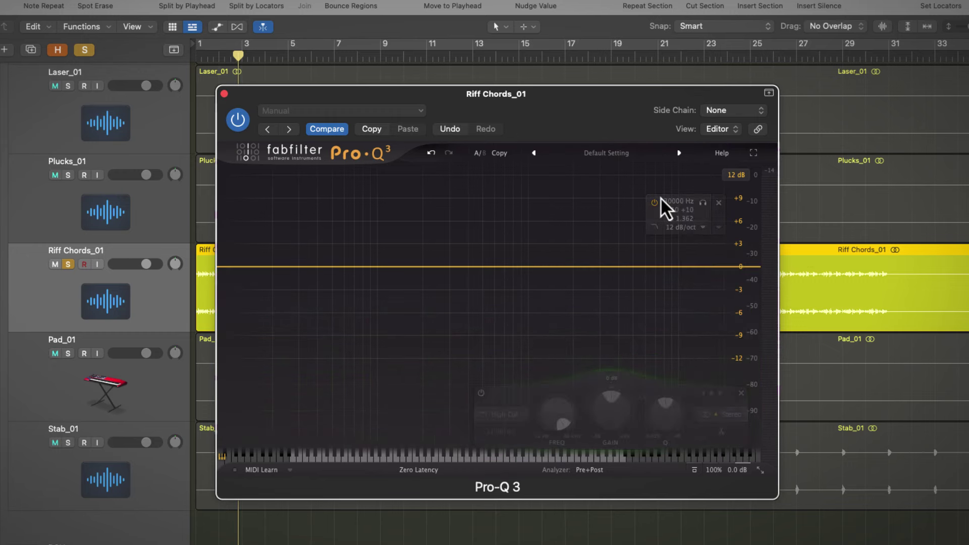
{"action": "left_click", "coordinate": [224, 94]}
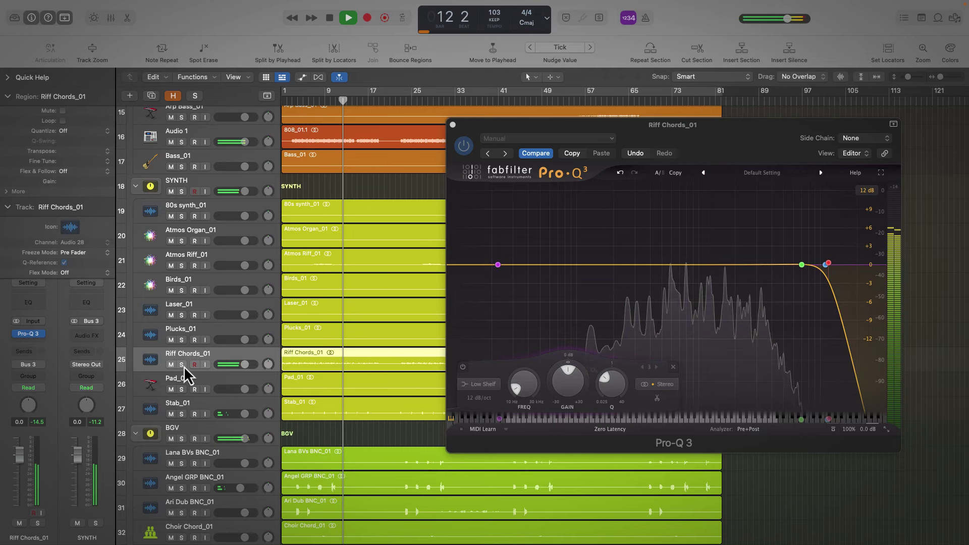
Step: Solo the Riff Chords_01 track around bar 12 with its Pro-Q 3 analyzer open, and stop playback
{"action": "left_click", "coordinate": [182, 364]}
{"action": "key", "text": "space"}
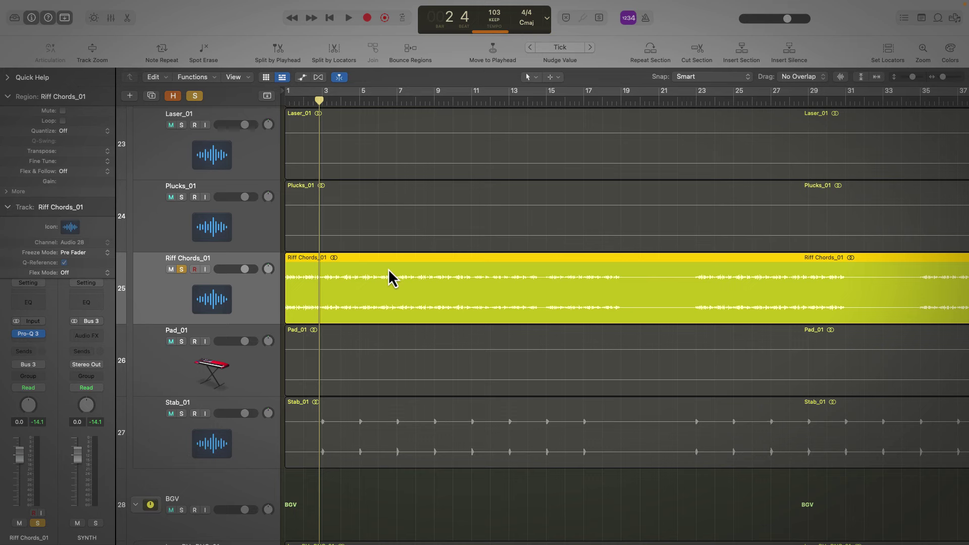
Step: Solo Riff Chords_01 during playback around bar 10 to compare its spectrum alone against the full mix
{"action": "key", "text": "super+Left"}
{"action": "key", "text": "super+Left"}
{"action": "key", "text": "super+Left"}
{"action": "key", "text": "super+Down"}
{"action": "key", "text": "super+Down"}
{"action": "key", "text": "super+Up"}
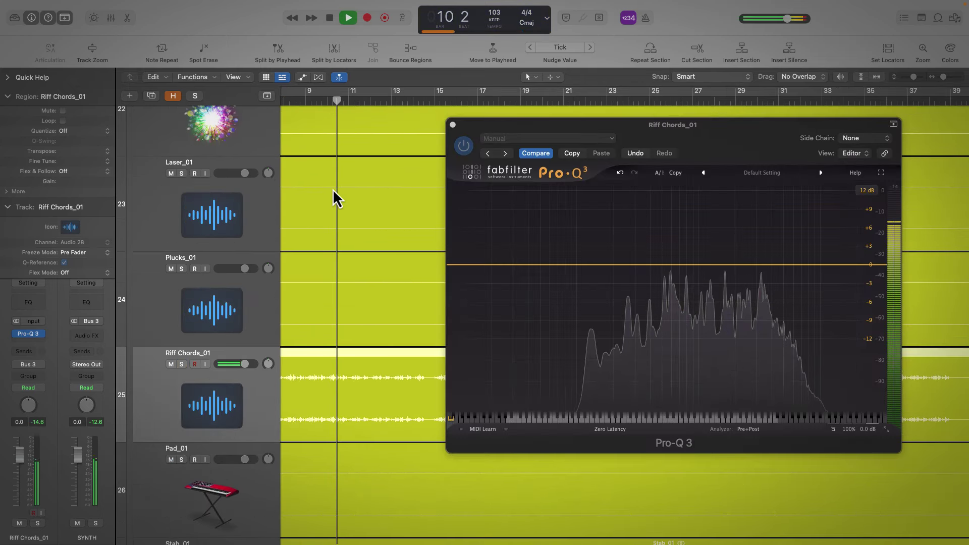
{"action": "left_click", "coordinate": [182, 365]}
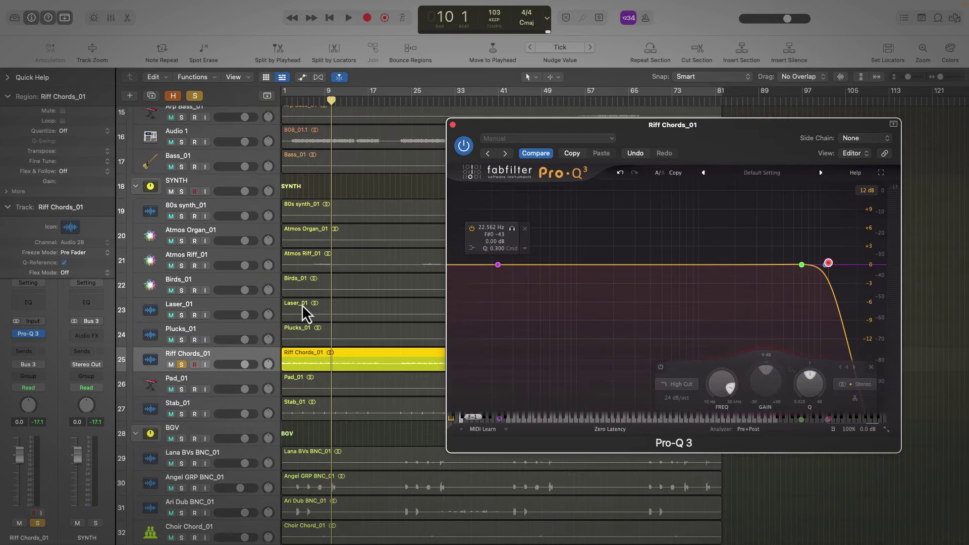
Step: Audition the soloed Riff Chords_01 through bars 10 and 11 with the low-shelf band selected in Pro-Q 3
{"action": "key", "text": "space"}
{"action": "left_click", "coordinate": [506, 268]}
{"action": "key", "text": "comma"}
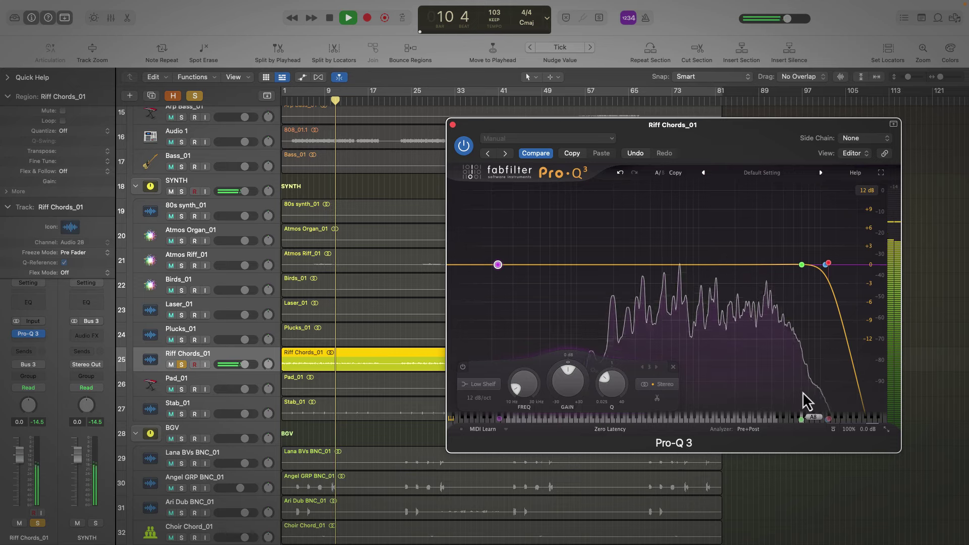
{"action": "key", "text": "space"}
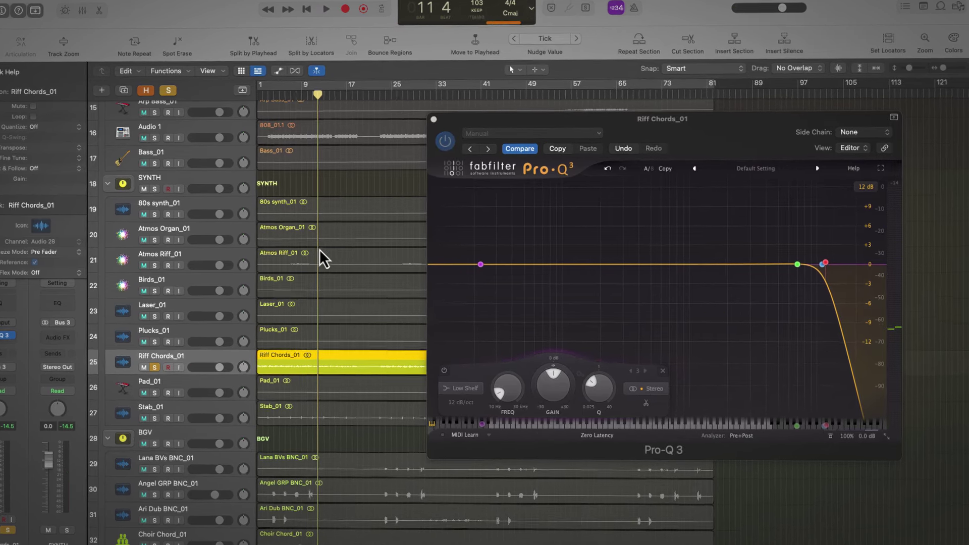
Step: Shift Riff Chords_01's 24 dB/oct high-cut band up to about 12031 Hz, and close Pro-Q 3
{"action": "key", "text": "space"}
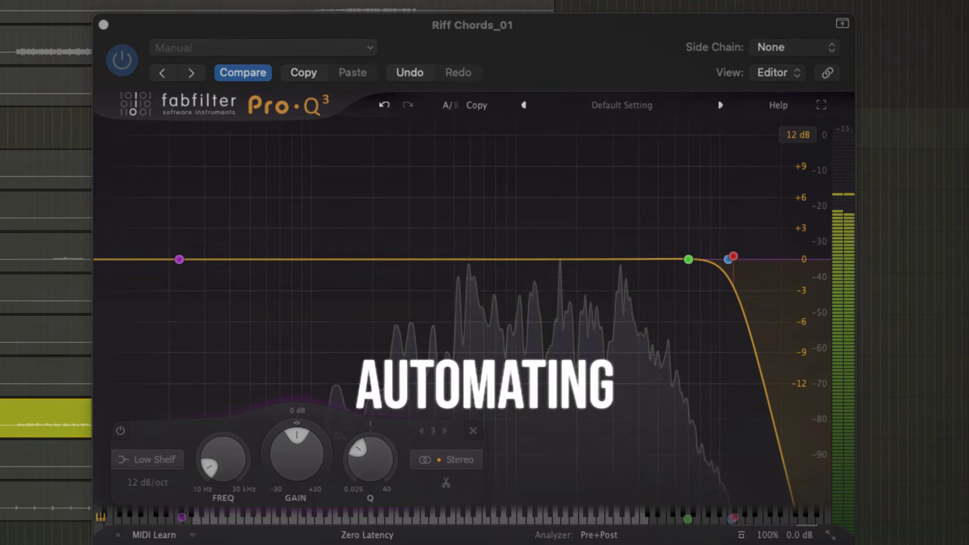
{"action": "mouse_move", "coordinate": [732, 258]}
{"action": "left_mouse_down"}
{"action": "mouse_move", "coordinate": [601, 256]}
{"action": "mouse_move", "coordinate": [744, 255]}
{"action": "left_mouse_up"}
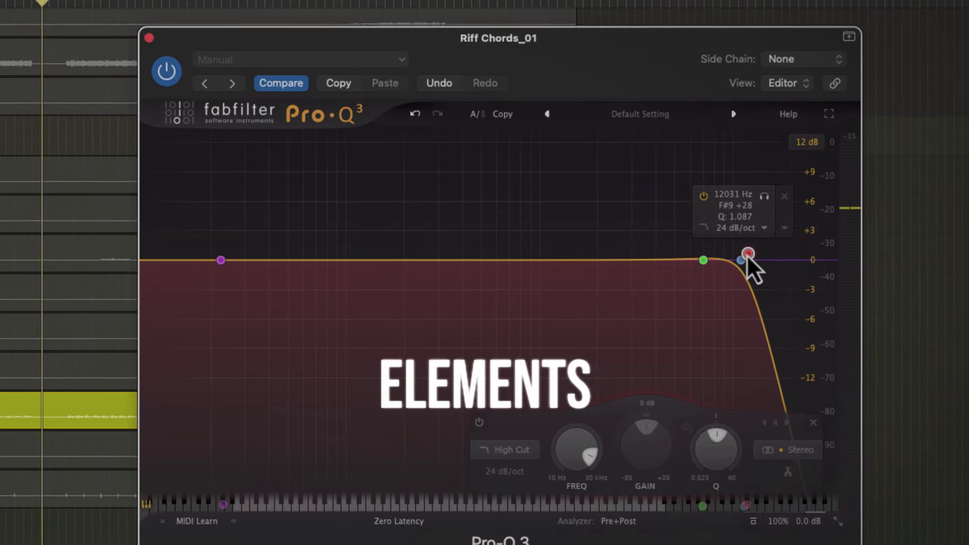
{"action": "left_click", "coordinate": [142, 36]}
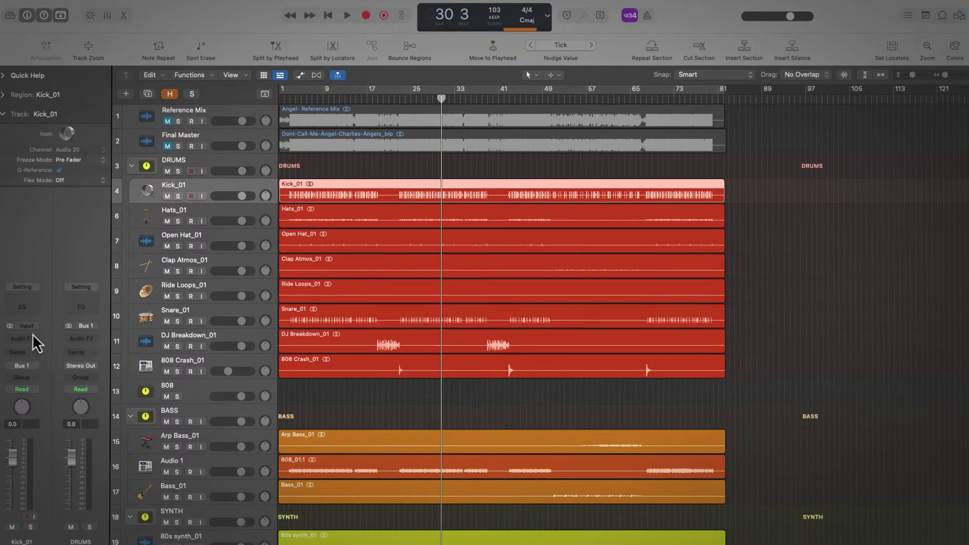
Step: Add Pro-Q 3 to the Kick_01 track's empty audio effect slot and close its window
{"action": "left_click", "coordinate": [27, 338]}
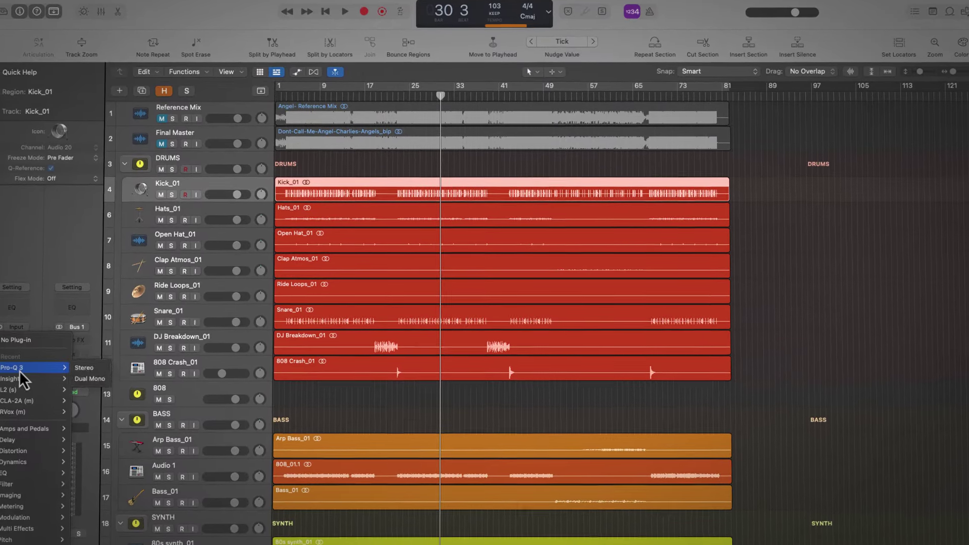
{"action": "left_click", "coordinate": [20, 370]}
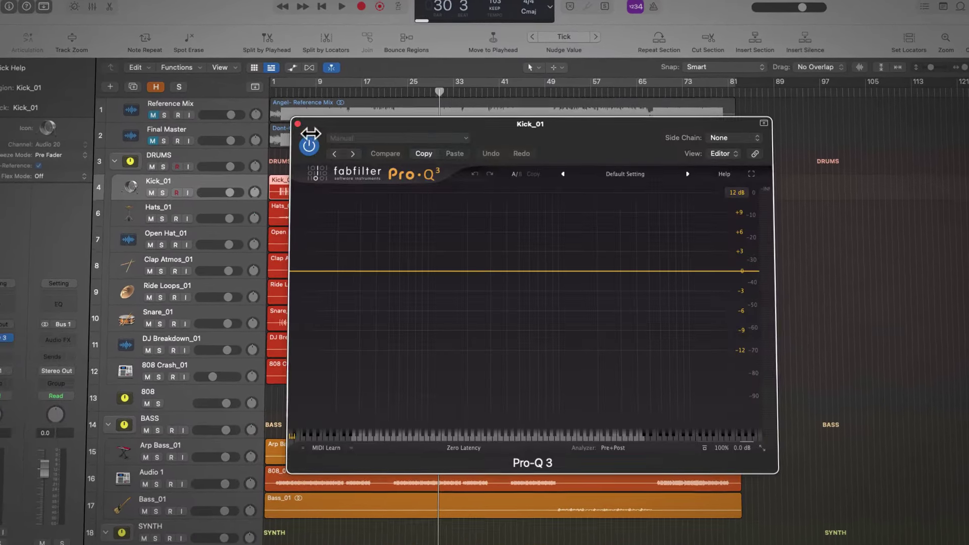
{"action": "left_click", "coordinate": [296, 129]}
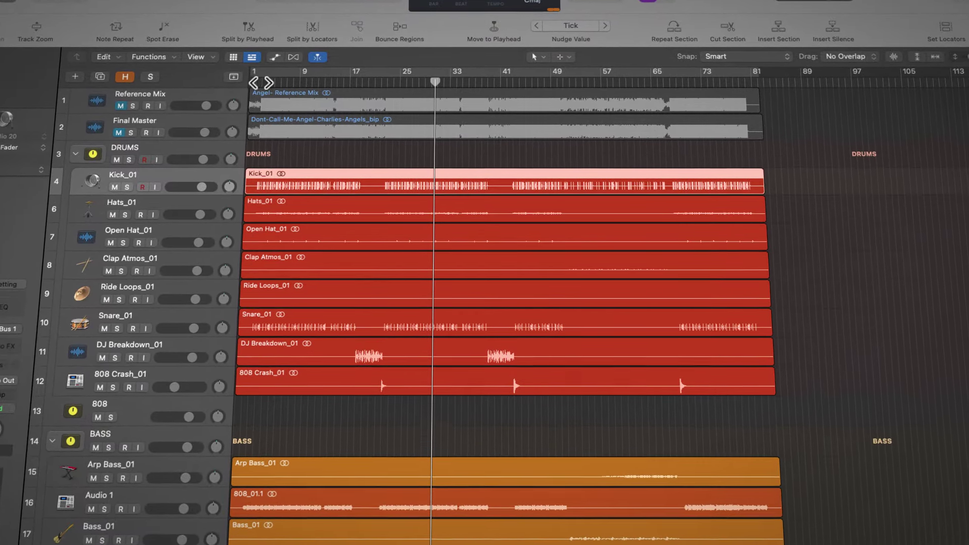
Step: Place the playhead at bar 3, where the Kick_01 hits begin, with the drum tracks shown larger
{"action": "left_click", "coordinate": [259, 81]}
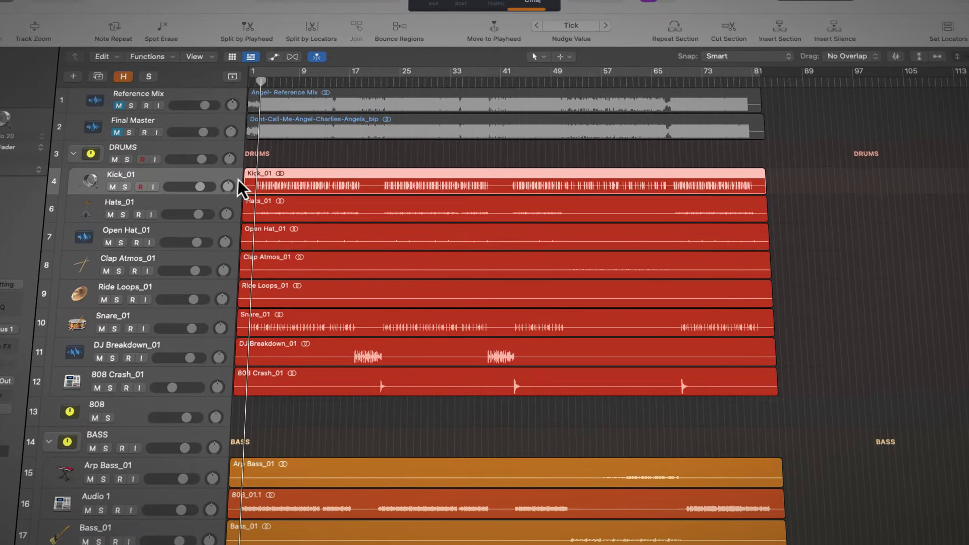
{"action": "scroll", "coordinate": [284, 190], "scroll_direction": "up", "scroll_amount": 5}
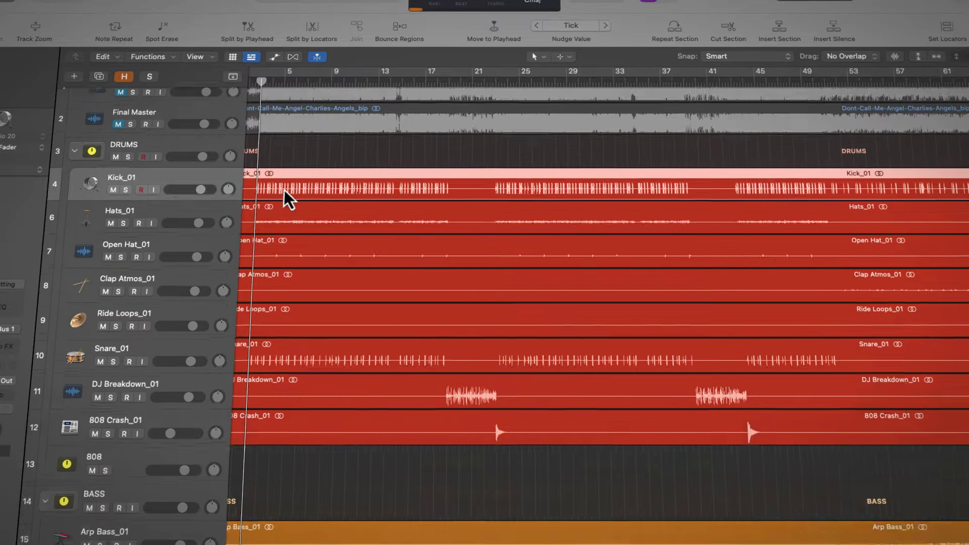
{"action": "scroll", "coordinate": [284, 190], "scroll_direction": "up", "scroll_amount": 3}
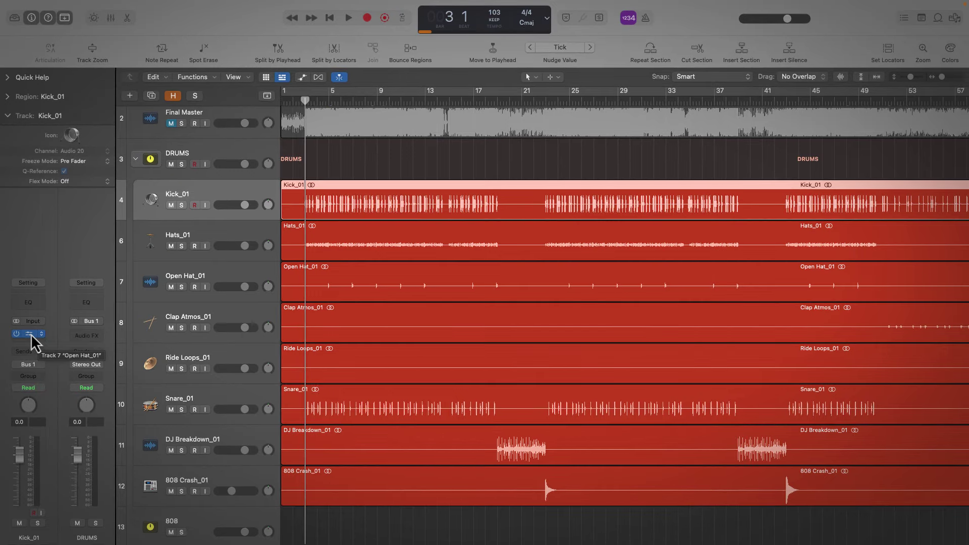
Step: Open Kick_01's Pro-Q 3 and check the analyzer's resolution and speed options, leaving Maximum and Very Fast selected
{"action": "left_click", "coordinate": [31, 334]}
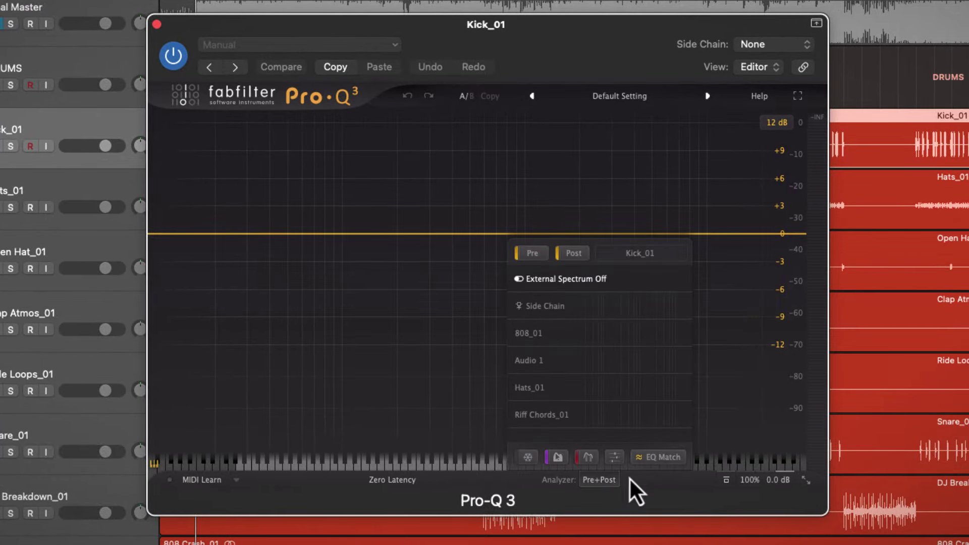
{"action": "left_click", "coordinate": [615, 457]}
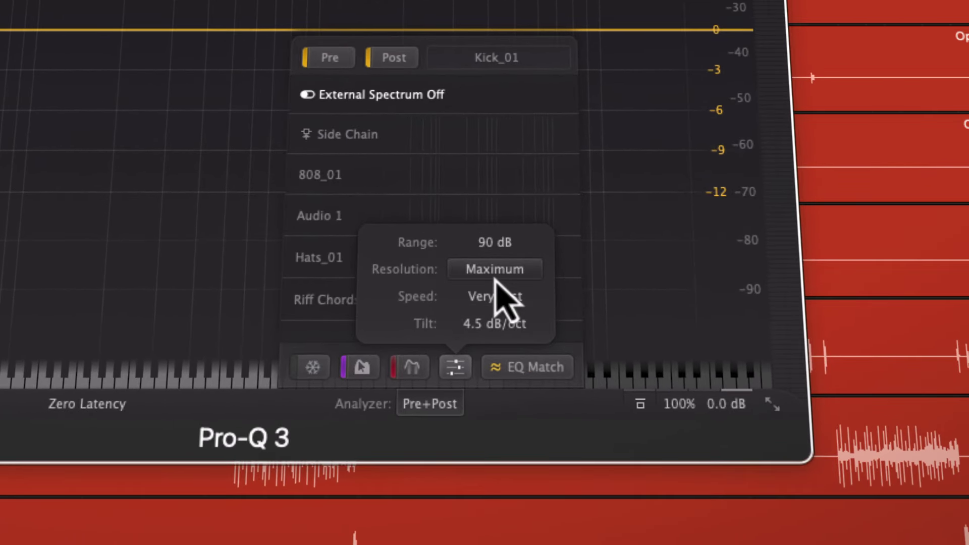
{"action": "left_click", "coordinate": [637, 394]}
{"action": "left_click", "coordinate": [479, 302]}
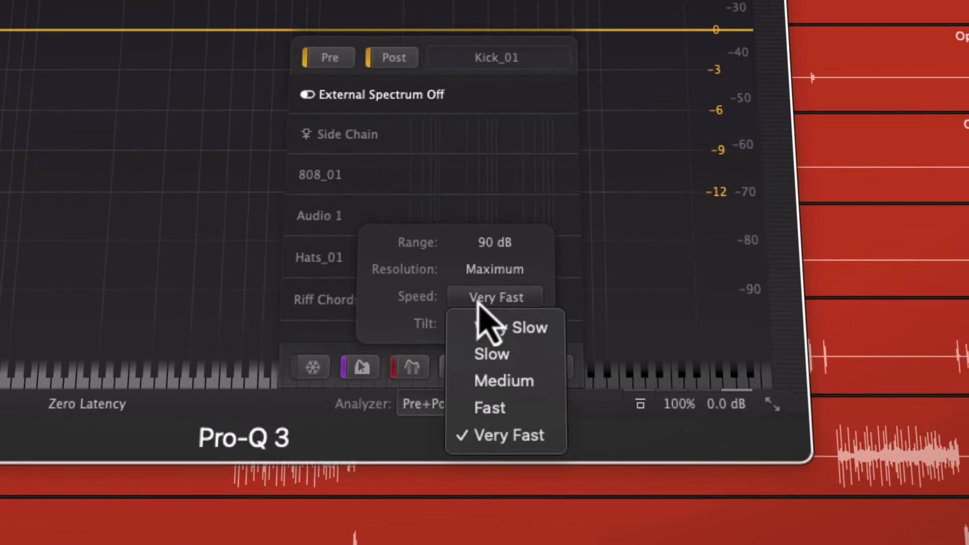
{"action": "left_click", "coordinate": [435, 269]}
{"action": "left_click", "coordinate": [254, 157]}
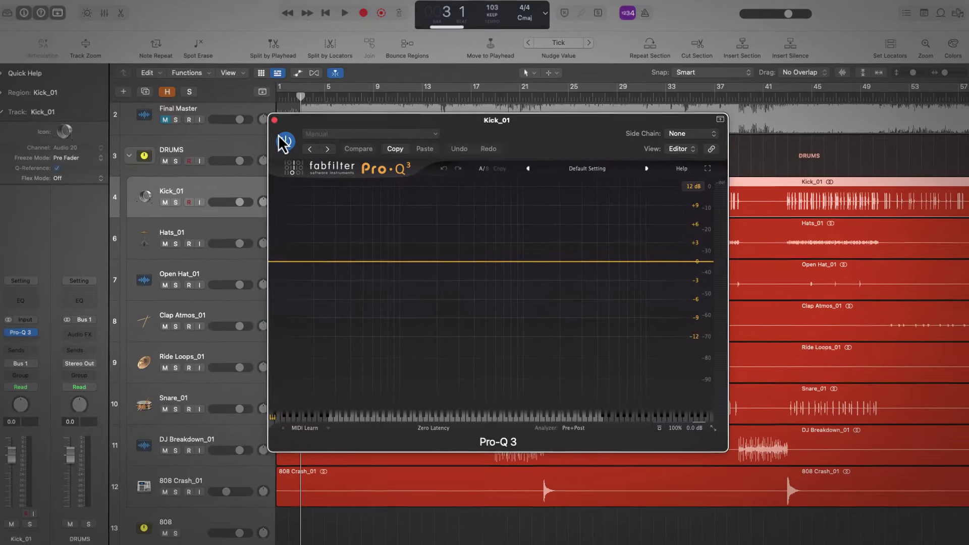
Step: Play the drums through Kick_01's Pro-Q 3 and toggle the analyzer's piano display off and back on
{"action": "key", "text": "space"}
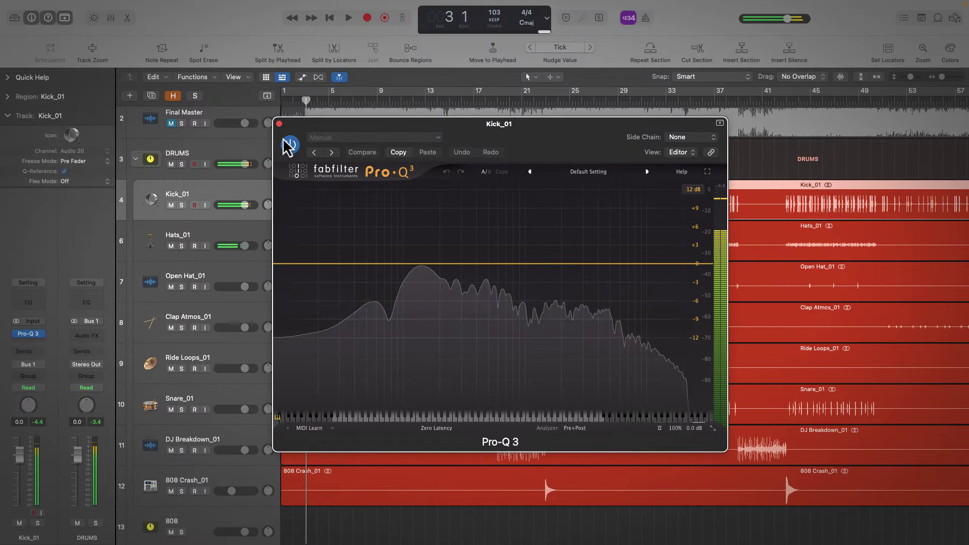
{"action": "left_click", "coordinate": [198, 153]}
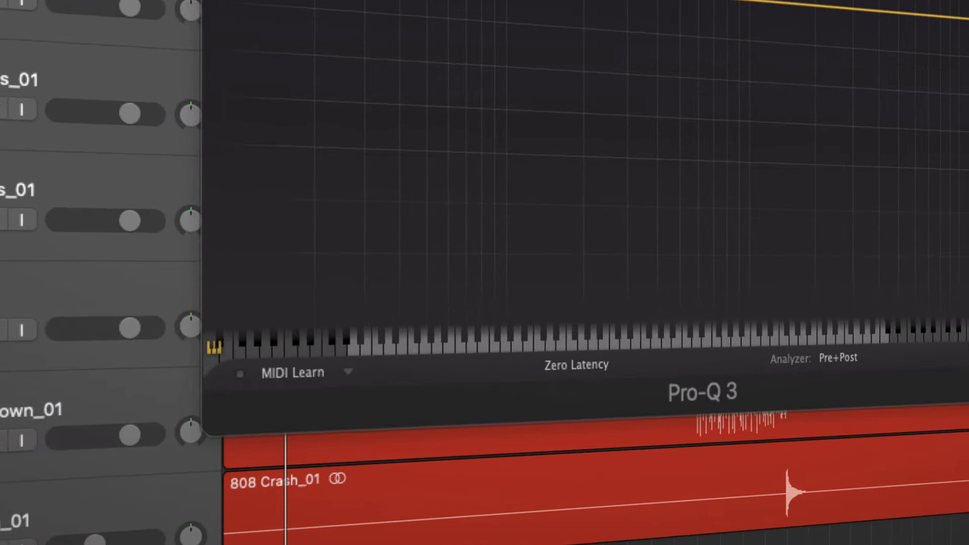
{"action": "left_click", "coordinate": [213, 349]}
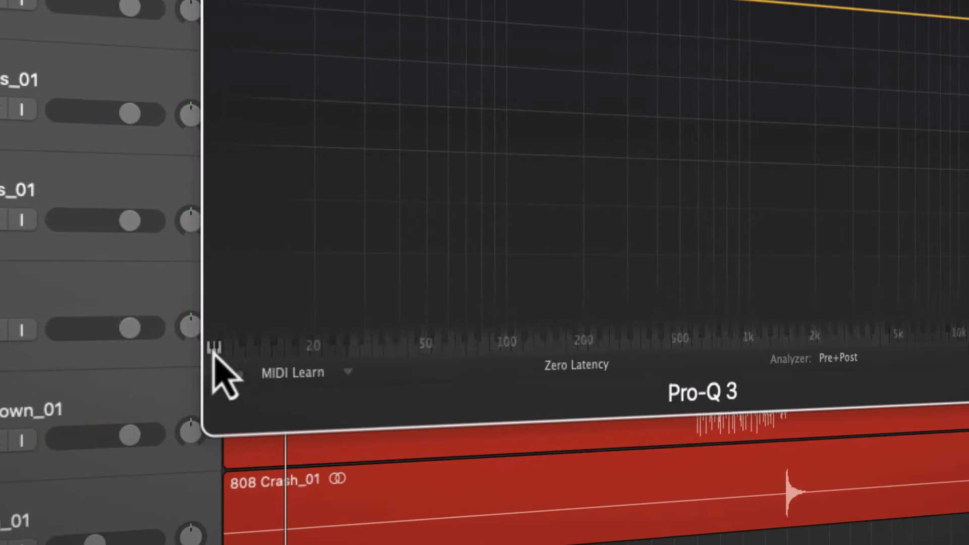
{"action": "left_click", "coordinate": [213, 350]}
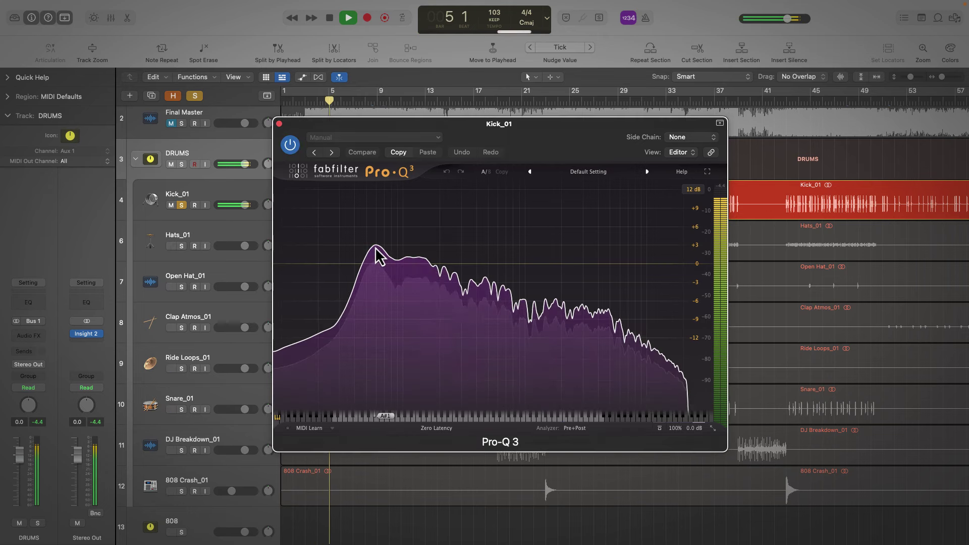
Step: Add a narrow bell band at about 59 Hz on the kick's low-end peak and reset its gain to 0 dB
{"action": "left_click_drag", "start_coordinate": [376, 250], "coordinate": [374, 247]}
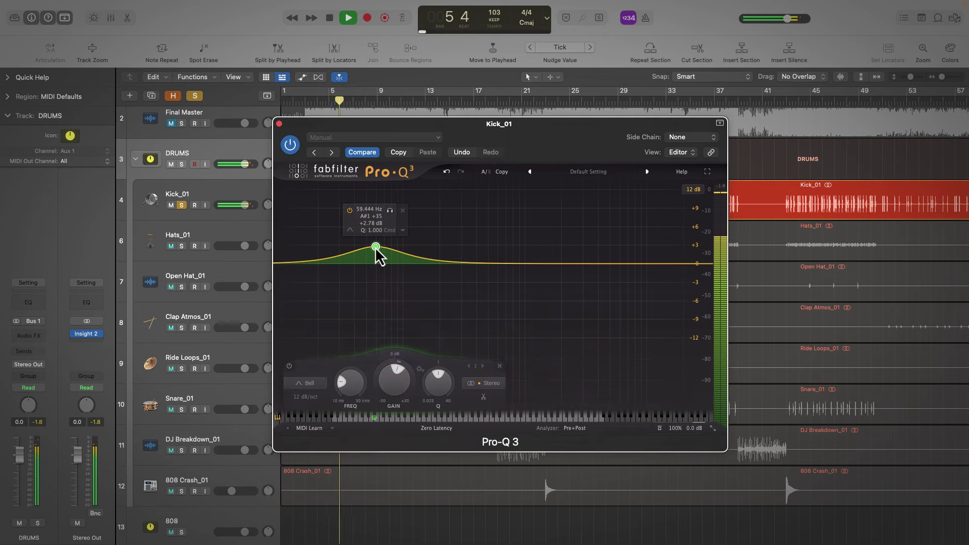
{"action": "double_click", "coordinate": [396, 378]}
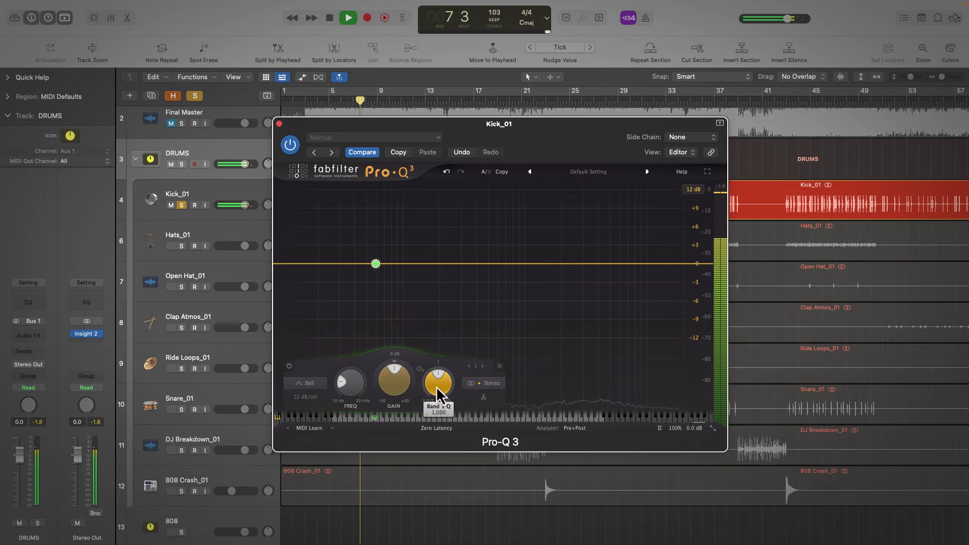
{"action": "scroll", "coordinate": [438, 388], "scroll_direction": "up", "scroll_amount": 10}
{"action": "scroll", "coordinate": [393, 385], "scroll_direction": "up", "scroll_amount": 5}
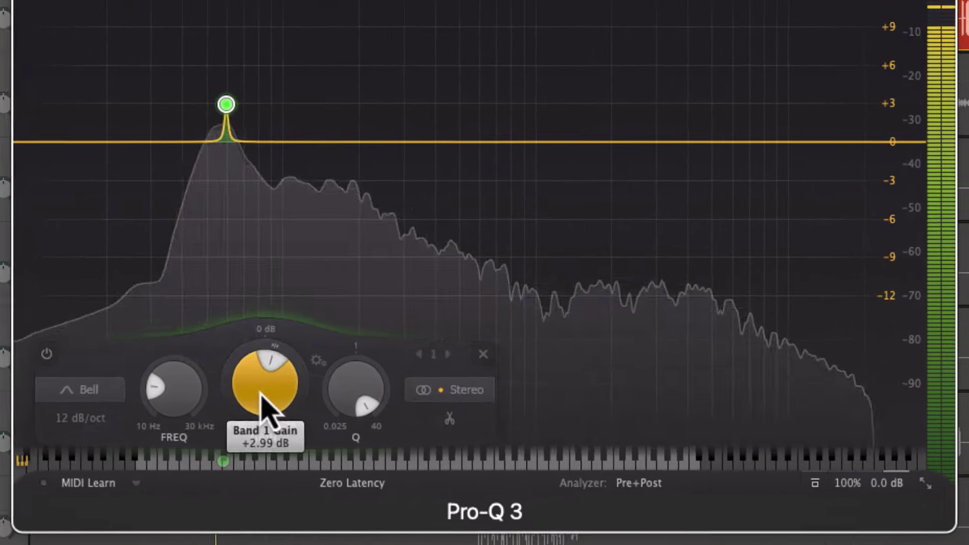
{"action": "double_click", "coordinate": [265, 398]}
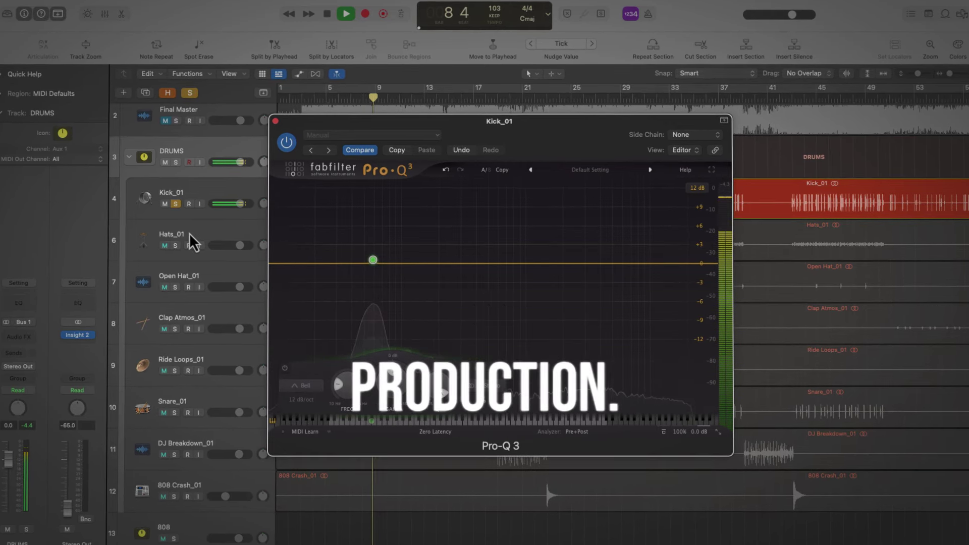
Step: Insert Pro-Q 3 before Insight 2 on the Stereo Out channel and close Kick_01's Pro-Q 3 window
{"action": "left_click", "coordinate": [75, 334]}
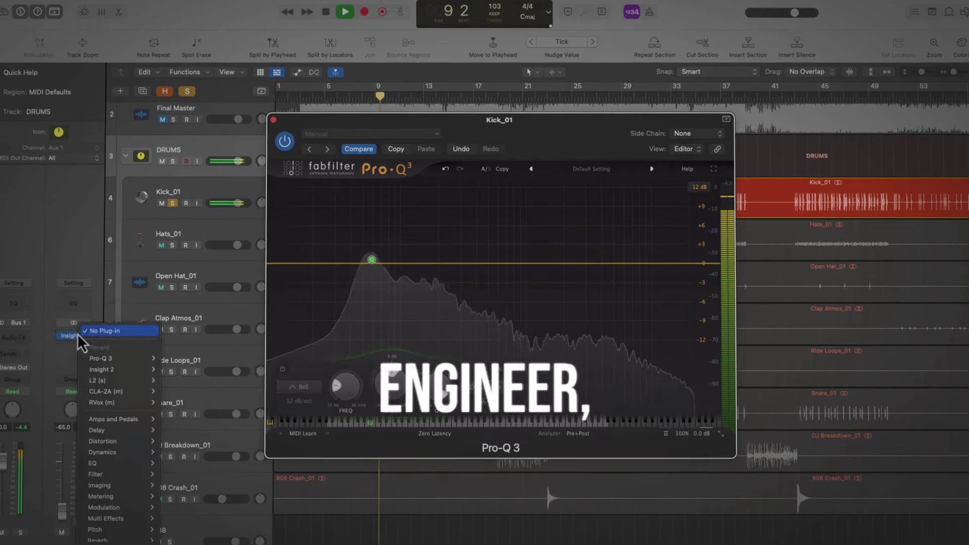
{"action": "left_click", "coordinate": [91, 358]}
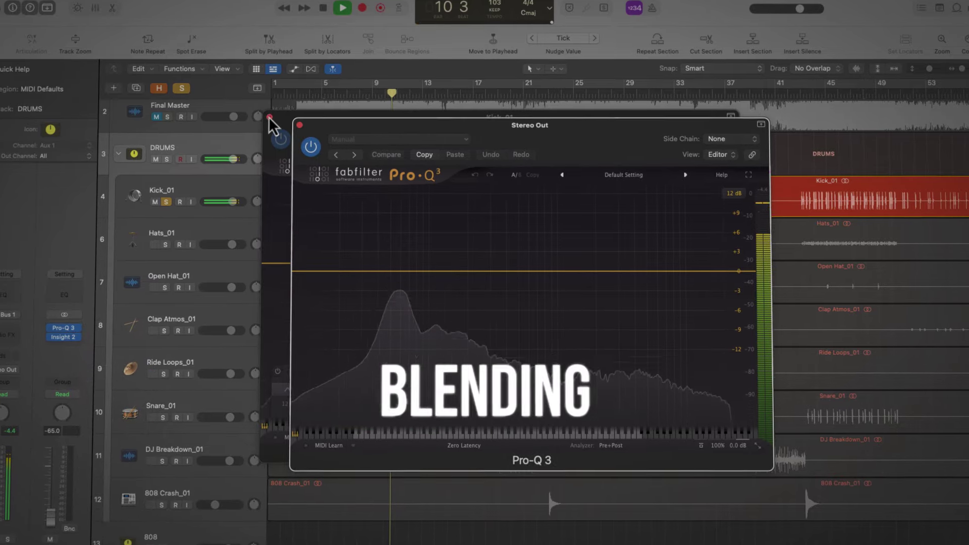
{"action": "left_click", "coordinate": [272, 119]}
Step: Shrink the track heights to show the whole session, and solo the BASS and 808 tracks alongside Kick_01
{"action": "key", "text": "super+Up"}
{"action": "key", "text": "super+Up"}
{"action": "key", "text": "super+Up"}
{"action": "key", "text": "super+Up"}
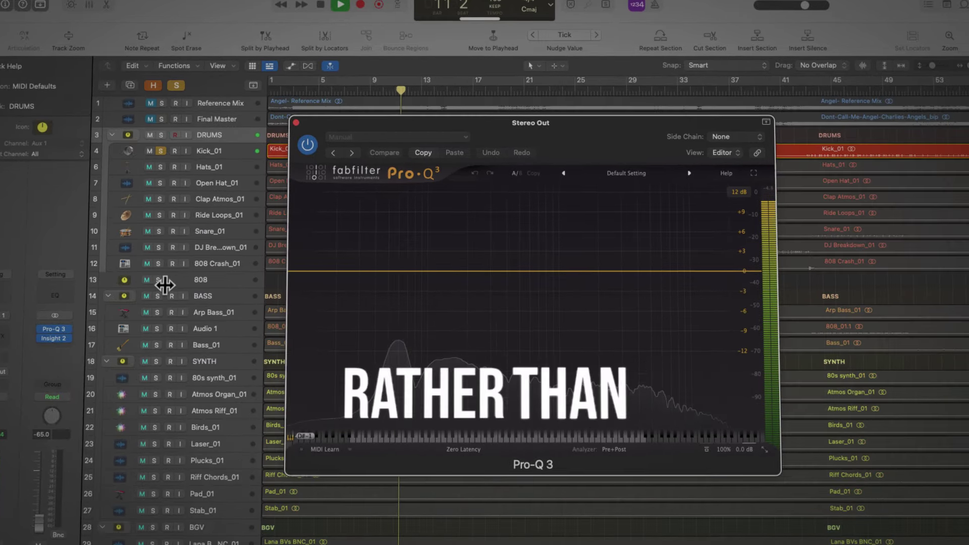
{"action": "left_click", "coordinate": [157, 295]}
{"action": "left_click", "coordinate": [156, 280]}
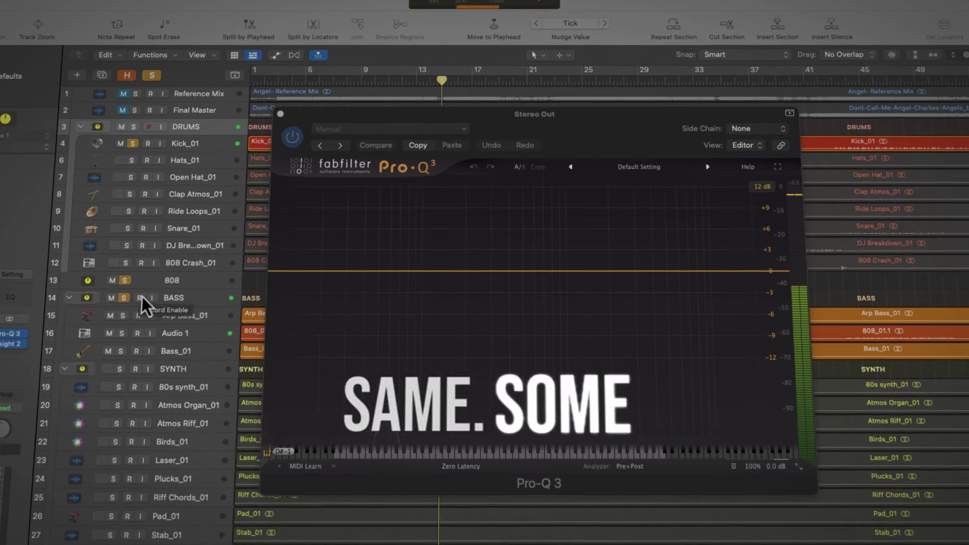
Step: Close the Stereo Out Pro-Q 3 window and examine the Kick_01 waveform around bars 3 to 5 in the audio editor
{"action": "left_click", "coordinate": [280, 114]}
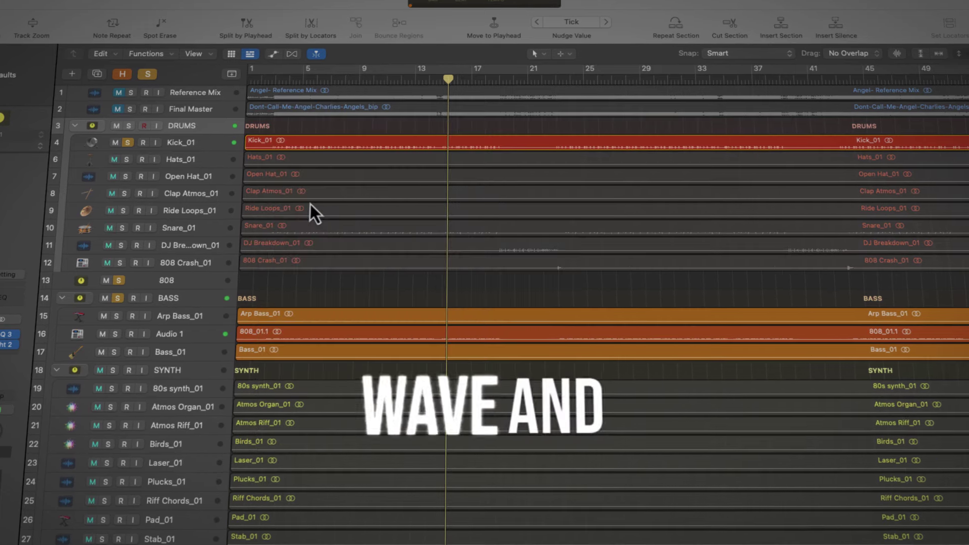
{"action": "key", "text": "super+Down"}
{"action": "key", "text": "super+Down"}
{"action": "double_click", "coordinate": [287, 274]}
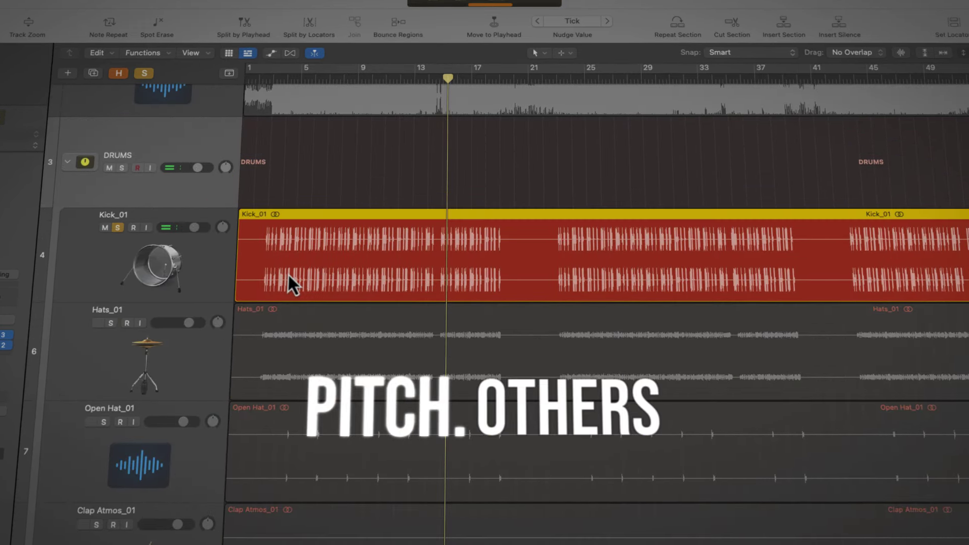
{"action": "scroll", "coordinate": [290, 273], "scroll_direction": "right", "scroll_amount": 10}
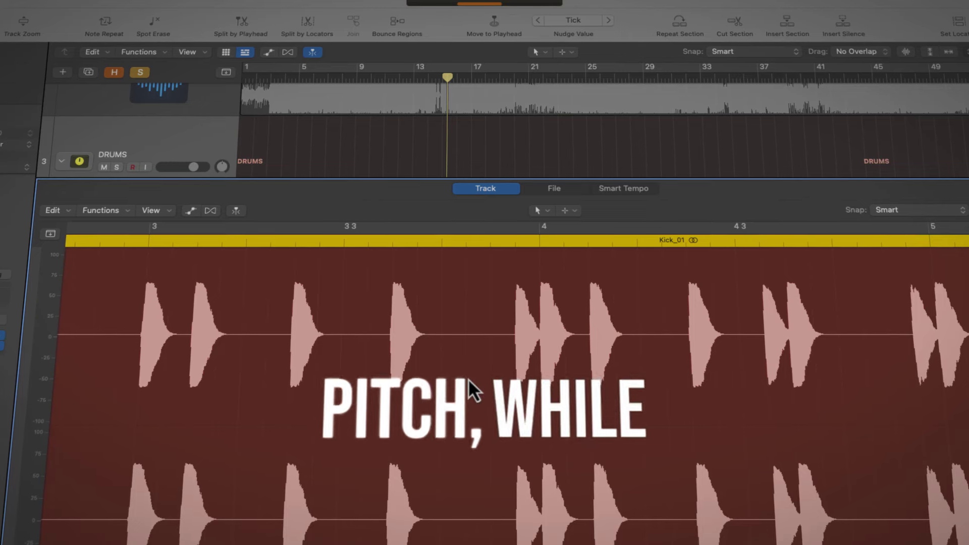
{"action": "key", "text": "e"}
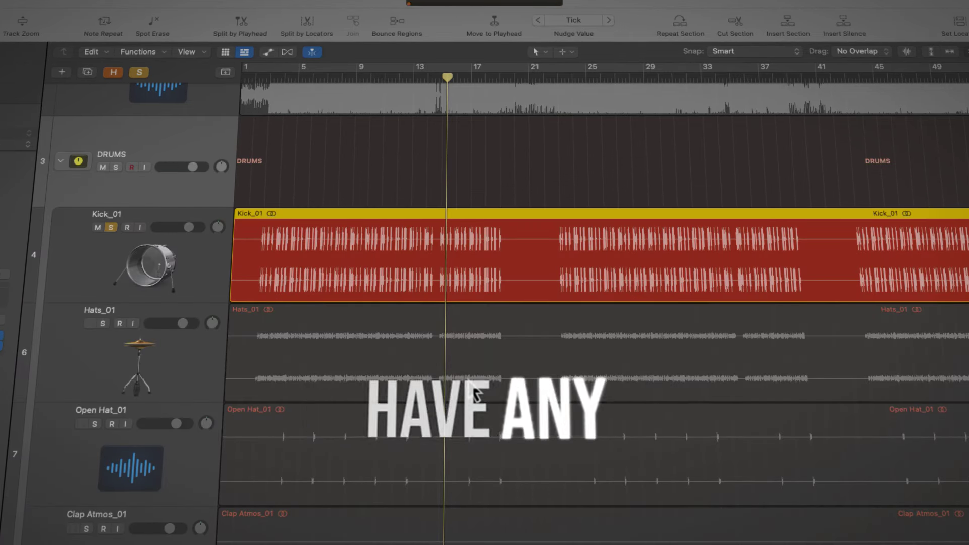